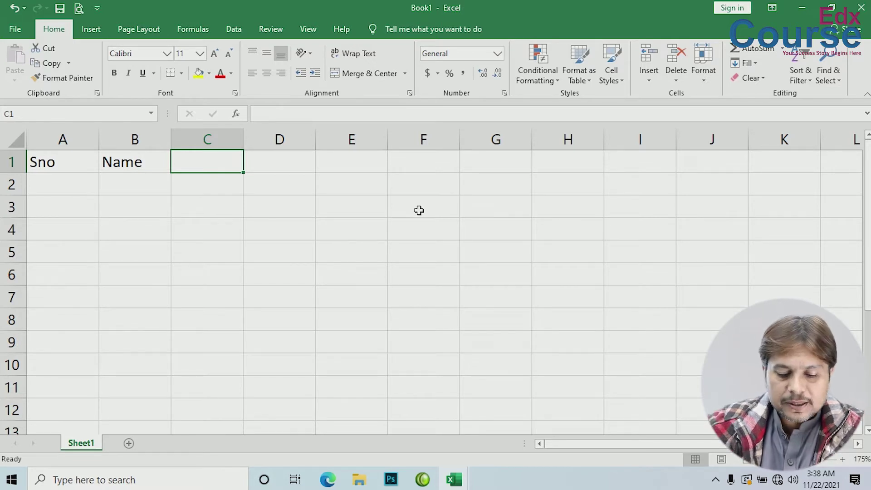
Enter the column headings Salary, Comm, Total, Advance and Balance in cells C1 to G1
text(Salary)
key(Tab)
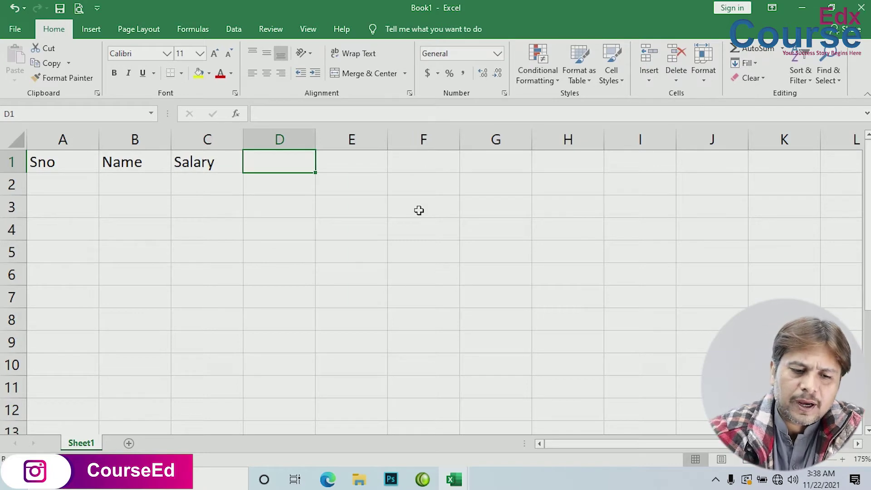
text(Comm)
key(Tab)
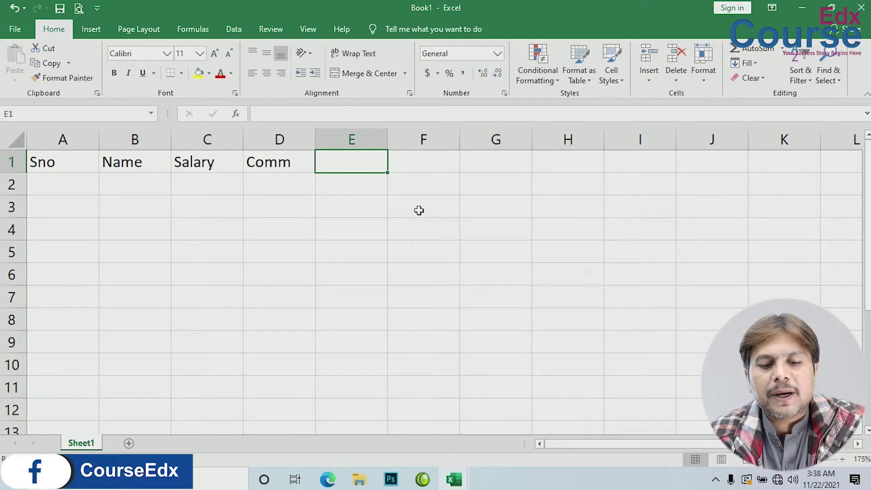
text(Total)
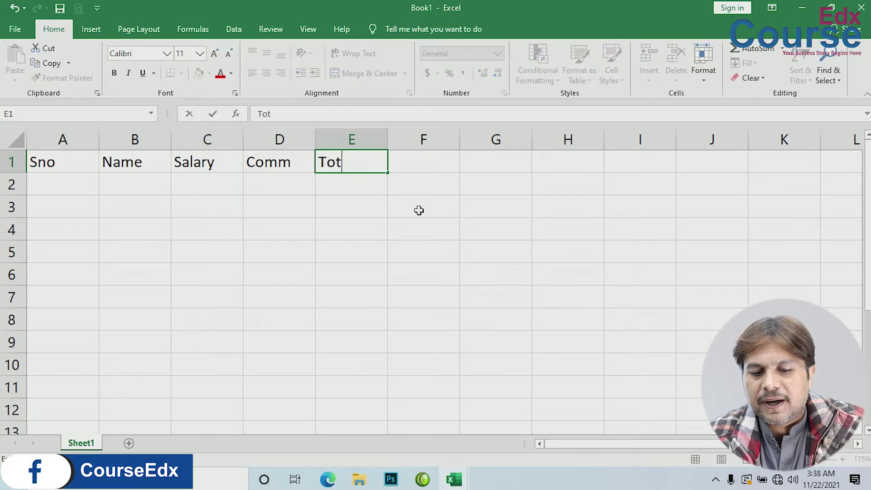
key(Tab)
text(Advance)
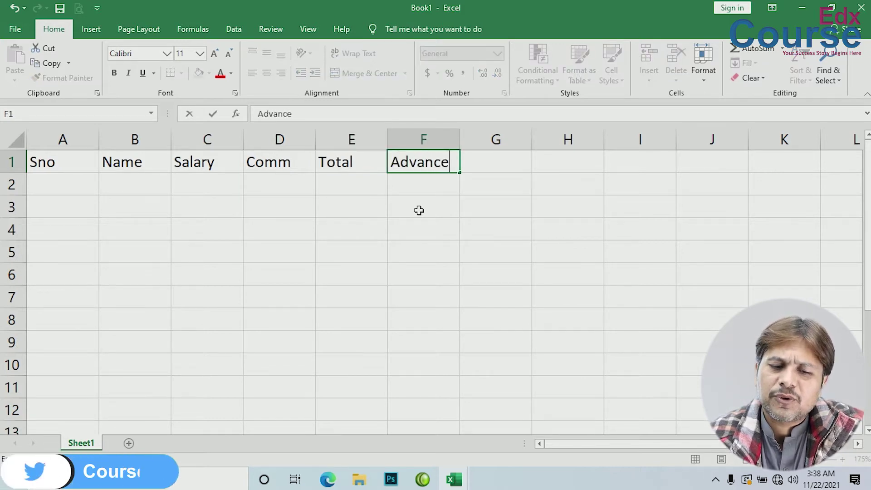
key(Tab)
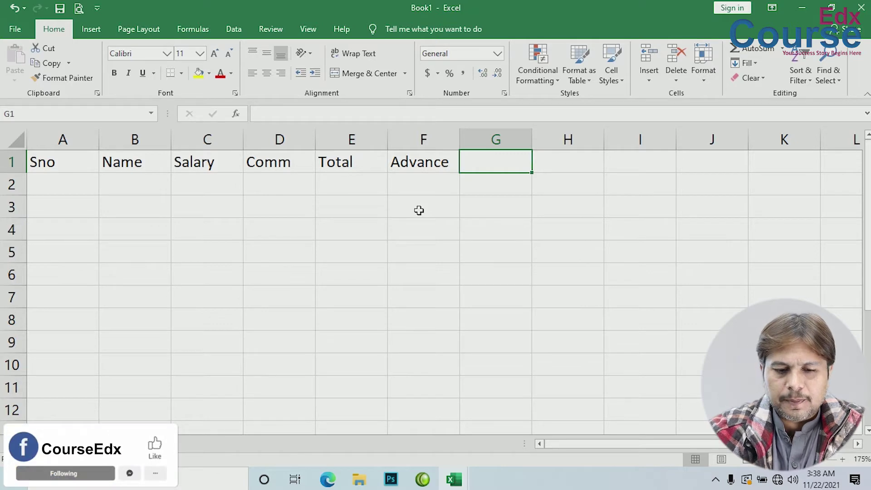
text(Balance)
key(Return)
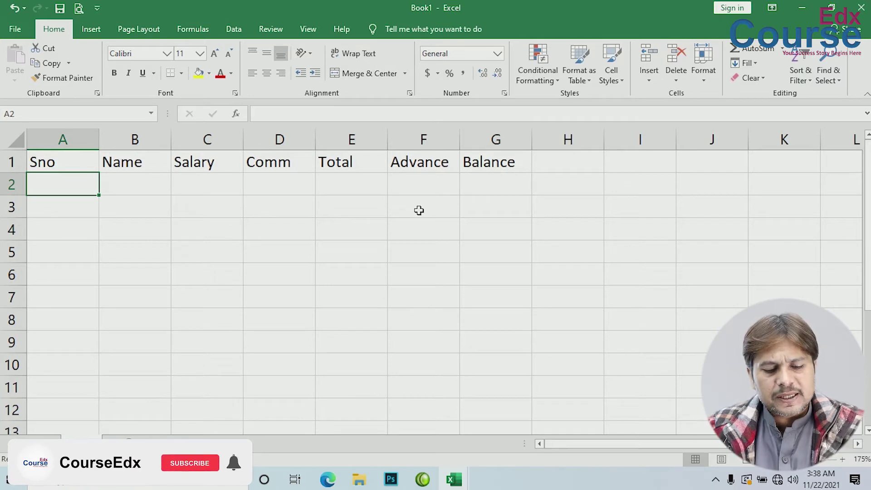
Start the first record in row 2 with serial number 1, the employee's name, salary 5000 and commission 2000
text(1)
key(Tab)
text(ali)
key(Tab)
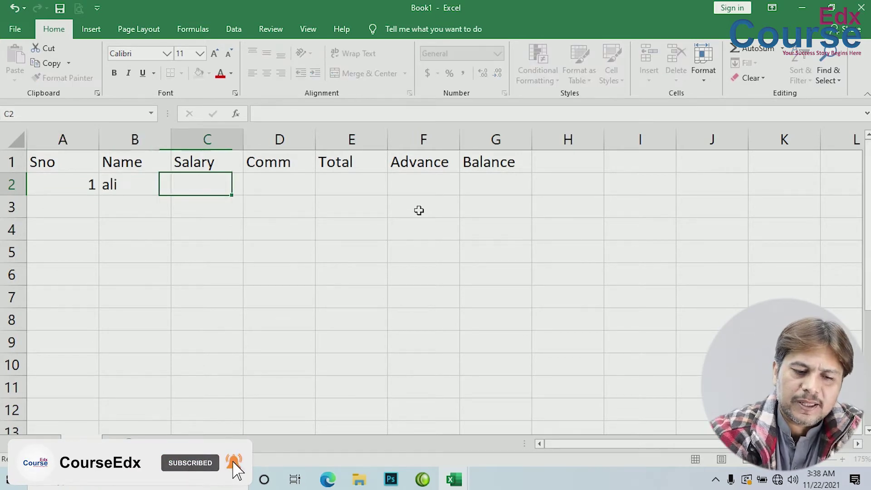
text(5000)
key(Tab)
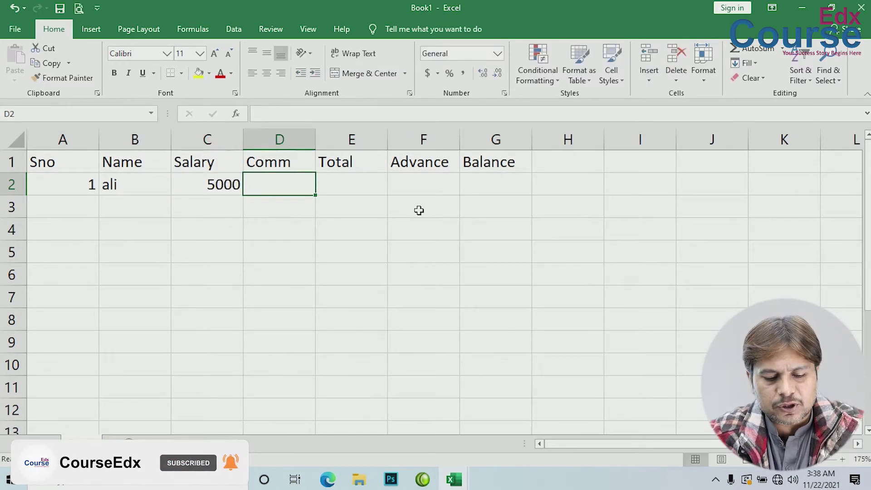
text(2000)
key(Tab)
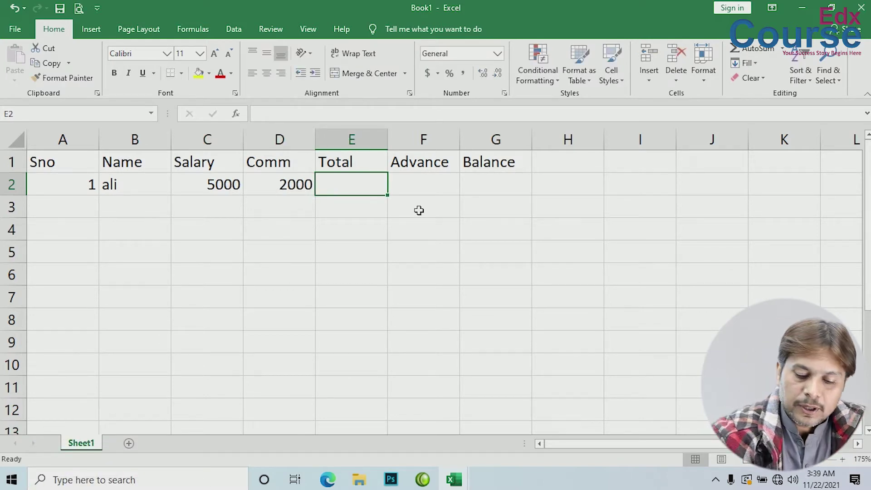
Complete row 2 with a total of 7000, an advance of 1000 and a balance of 6000
text(7000)
key(Tab)
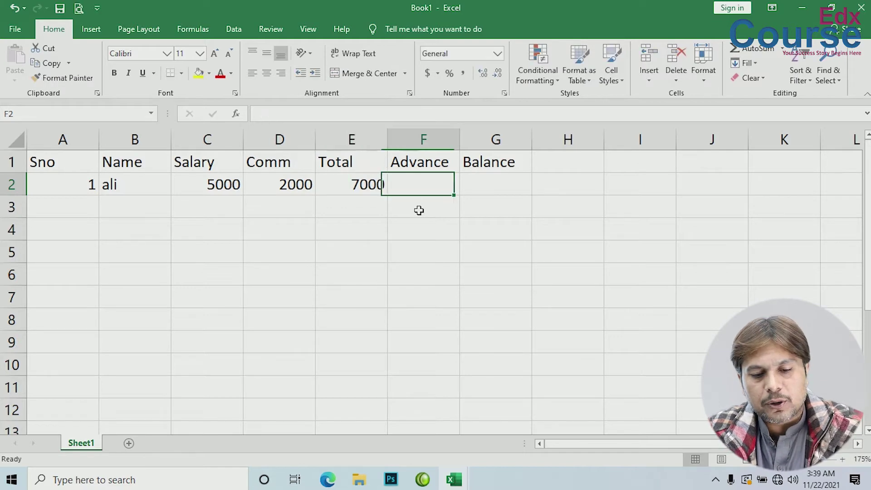
text(1000)
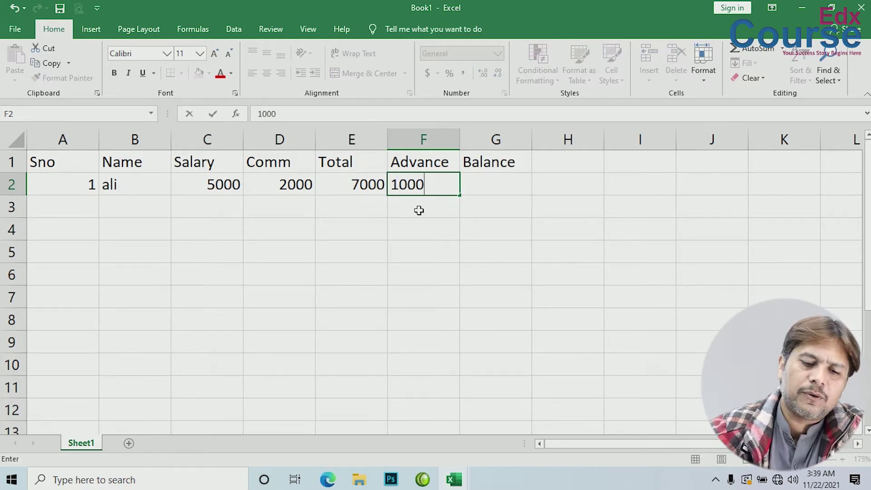
key(Tab)
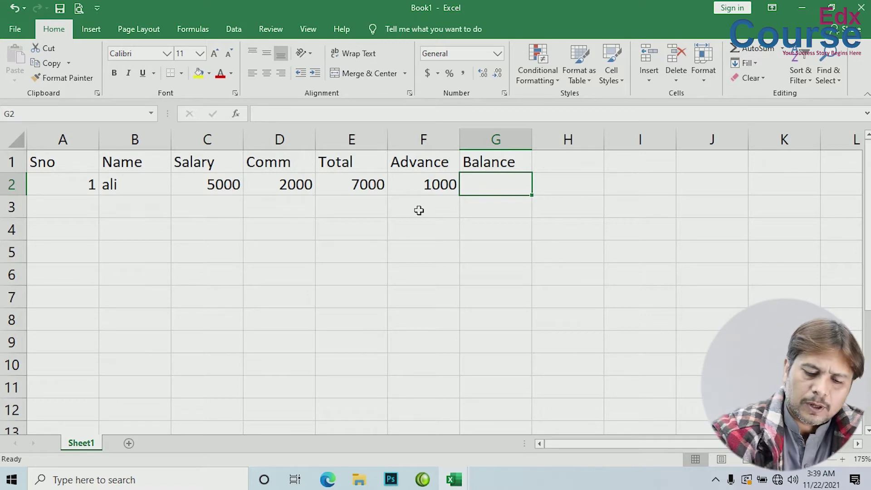
text(600)
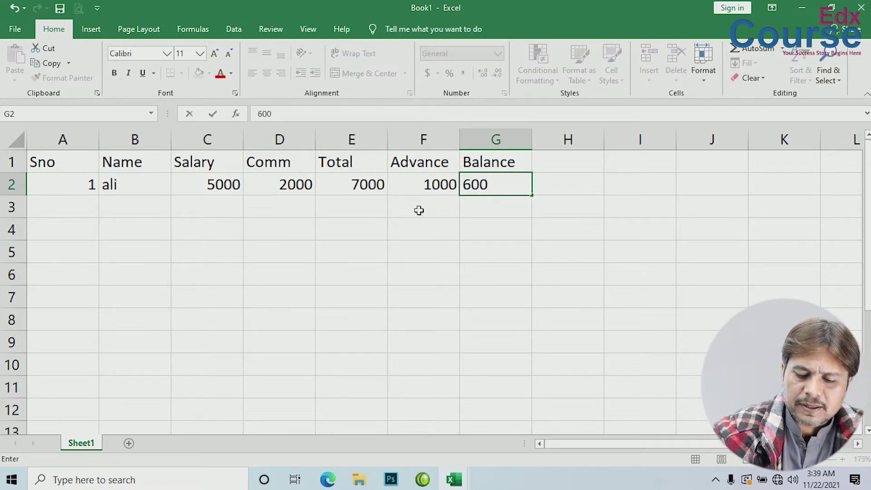
text(0)
key(Return)
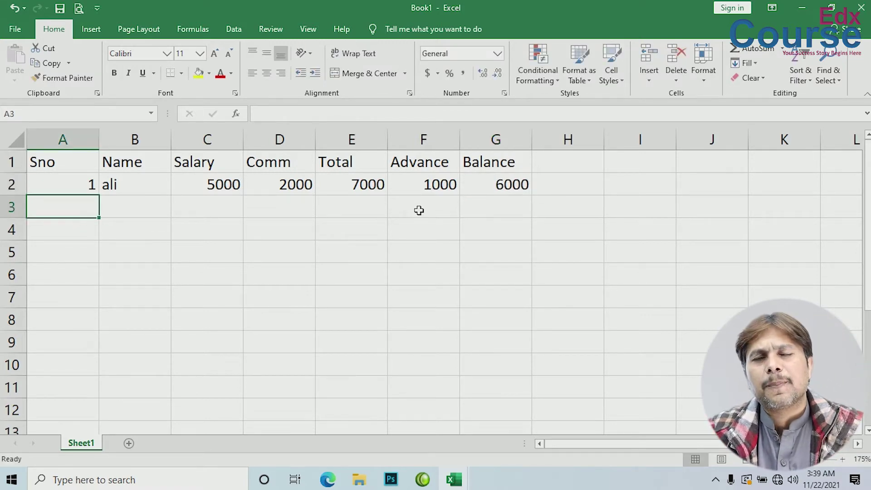
Make the column headings in A1 to G1 bold
key(Up)
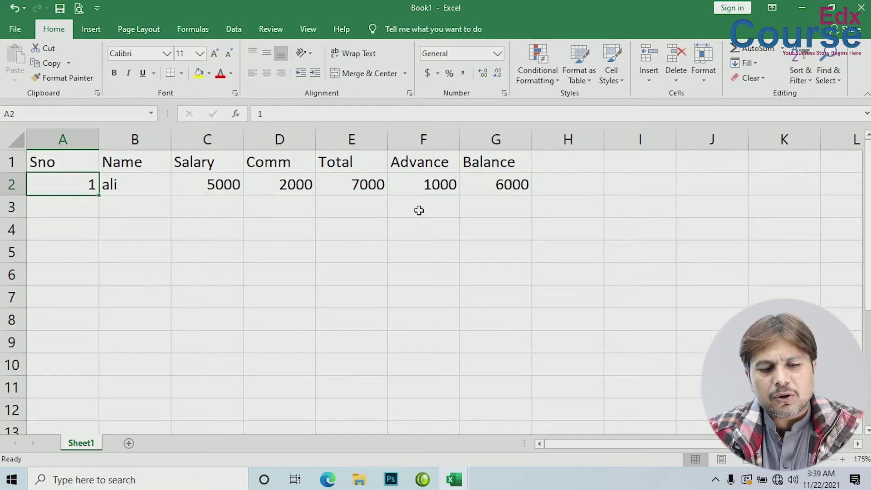
key(ctrl+shift+Right)
key(Up)
key(ctrl+shift+Right)
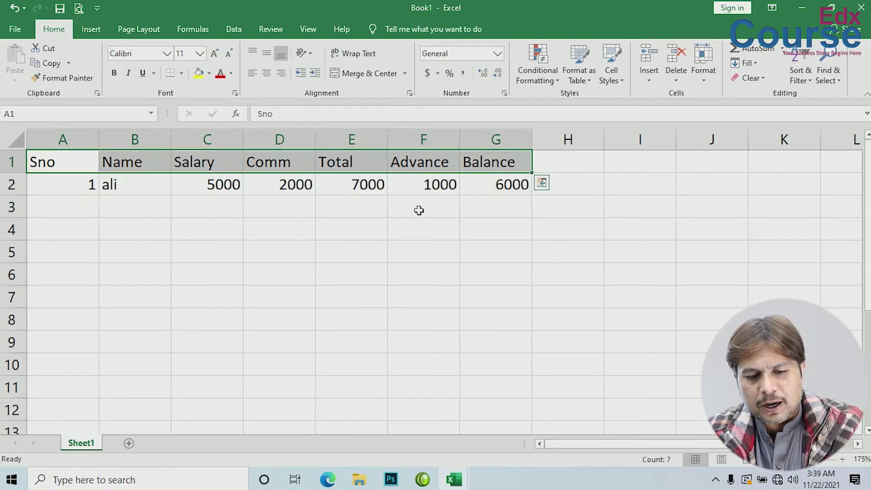
key(ctrl+b)
key(Down)
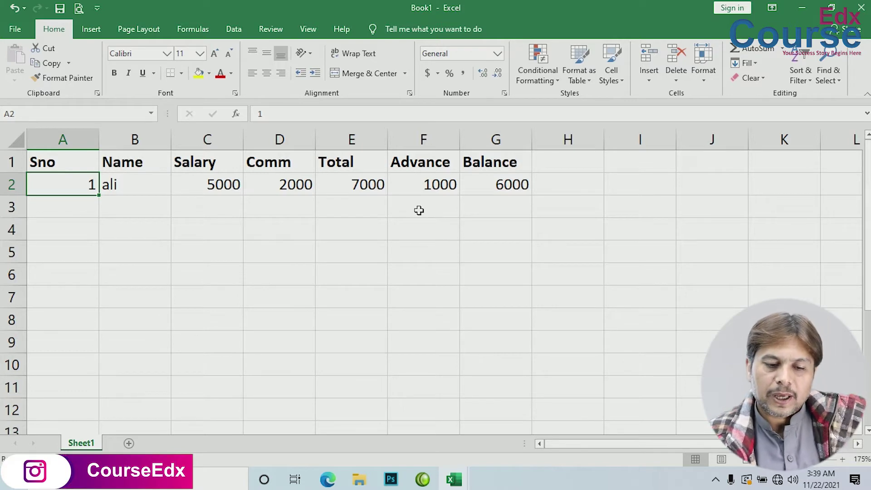
Clear the manually entered Total and Balance values in cells E2 and G2
key(Right)
key(Right)
key(Right)
key(Right)
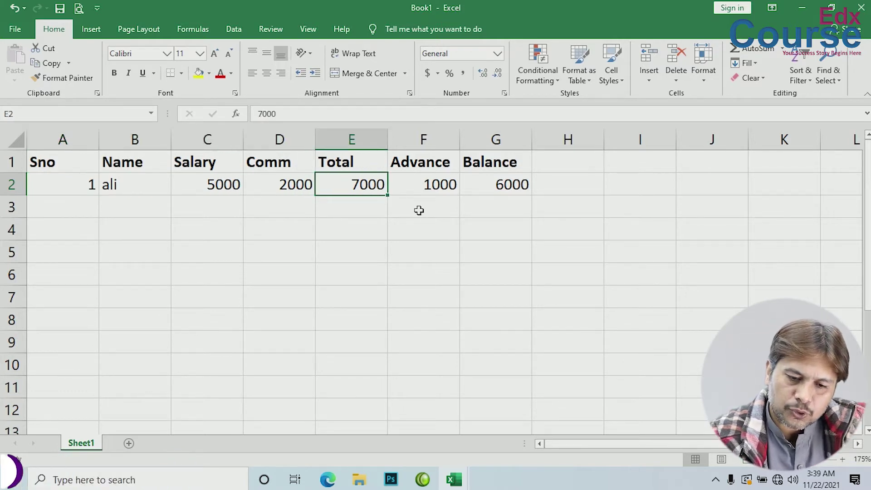
key(Delete)
key(Right)
key(Right)
key(Delete)
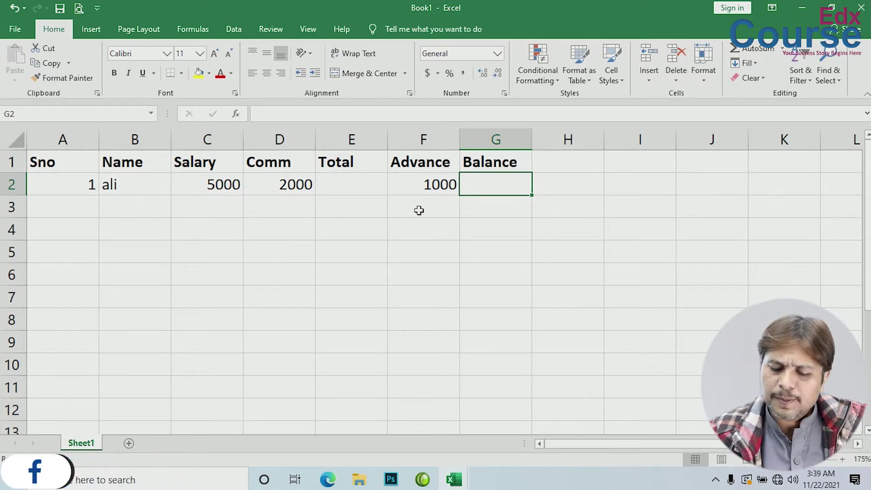
Calculate the Total in E2 by adding salary and commission with the formula =C2+D2
key(Left)
key(Left)
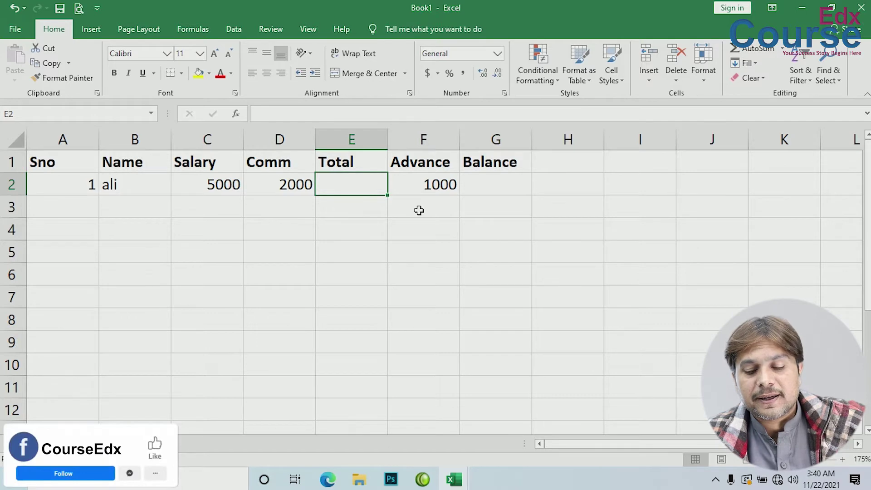
text(=)
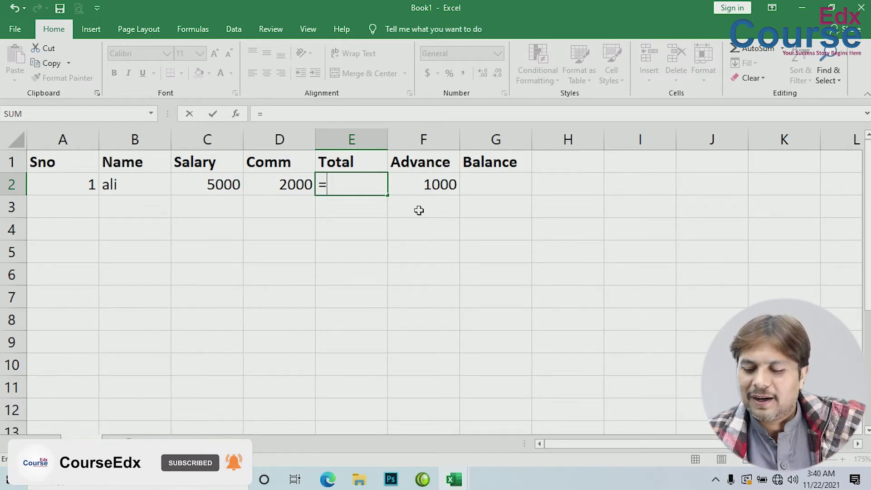
click(210, 184)
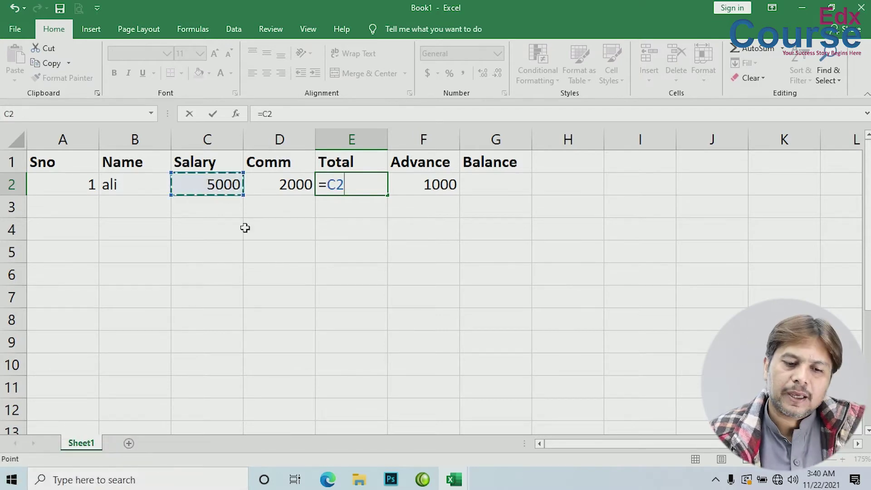
text(+)
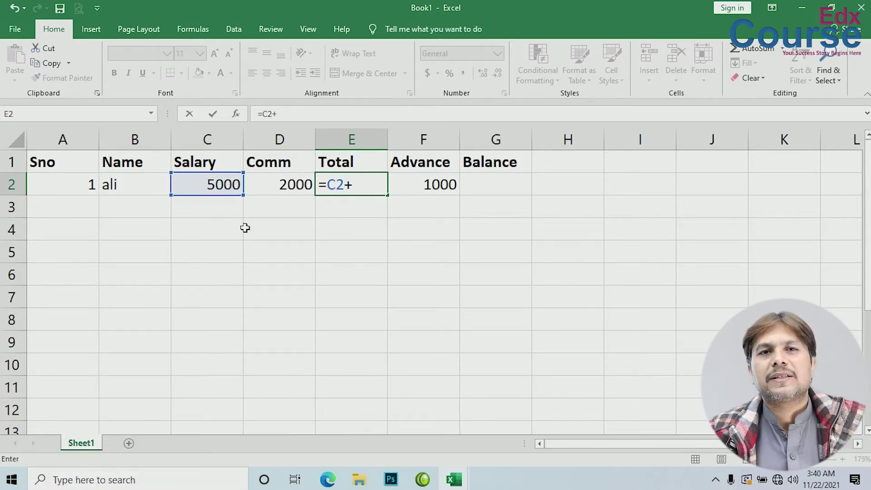
click(273, 191)
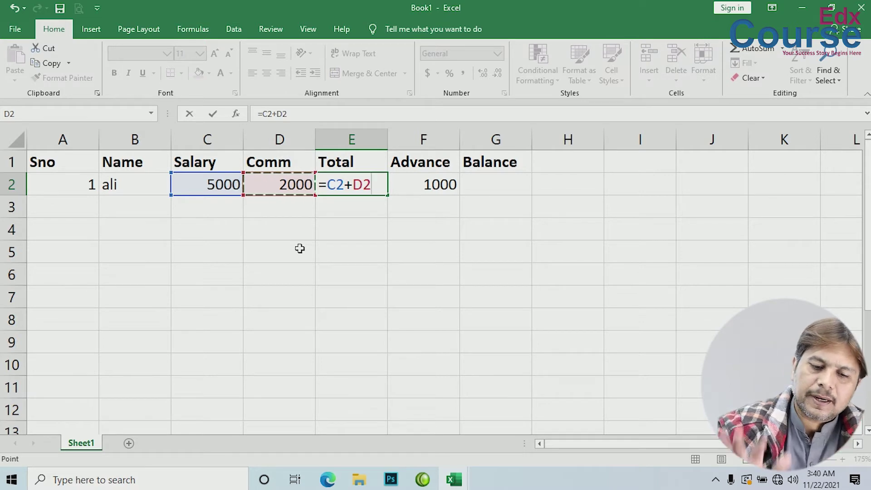
key(Return)
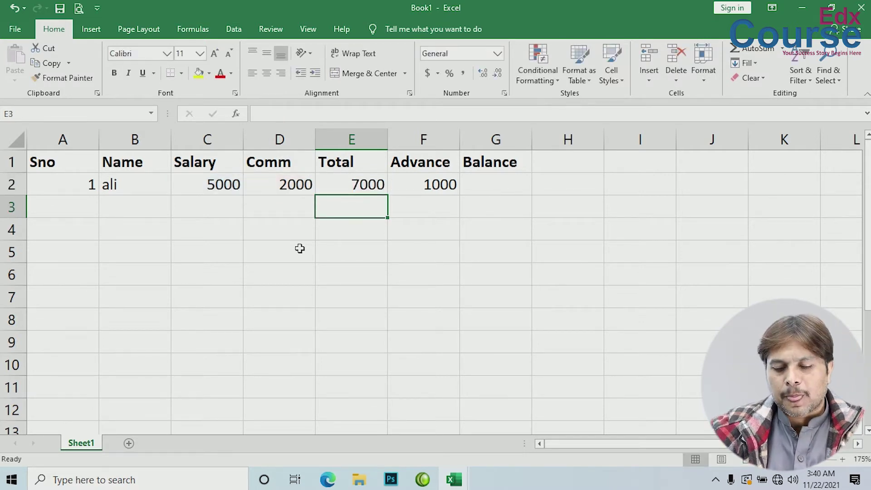
Calculate the Balance in G2 by subtracting the advance from the total with the formula =E2-F2
key(Right)
key(Right)
key(Up)
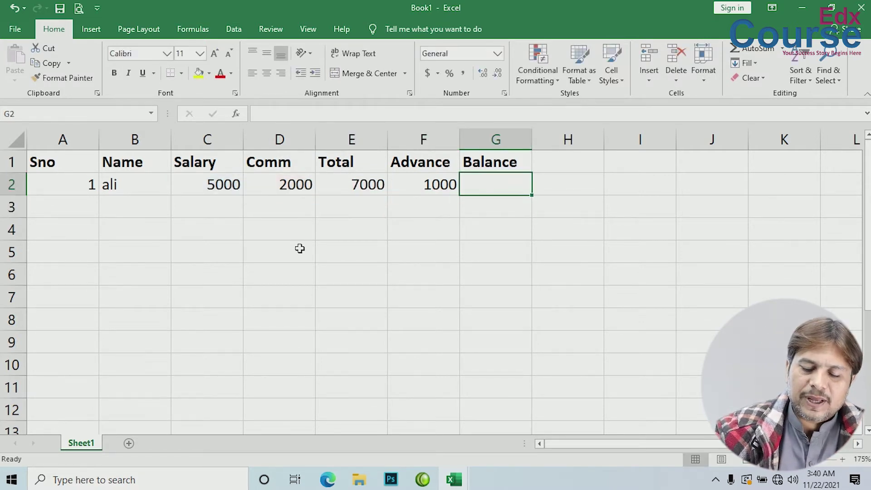
text(=)
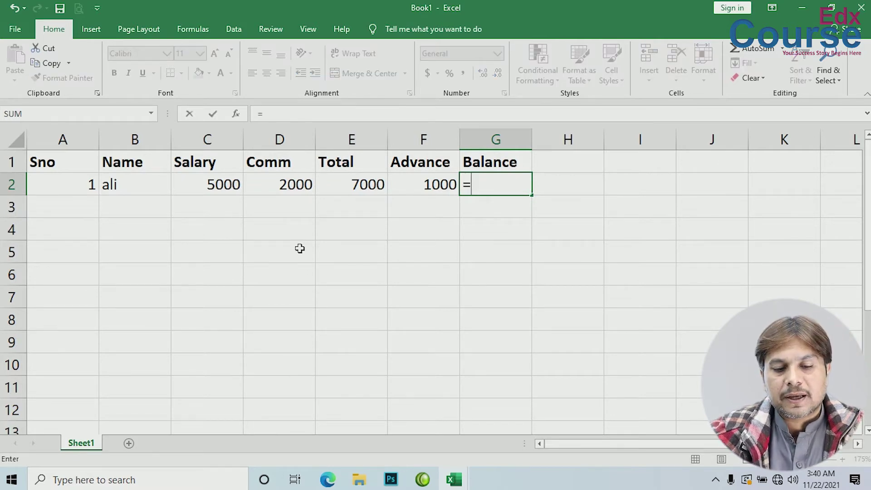
key(Left)
key(Left)
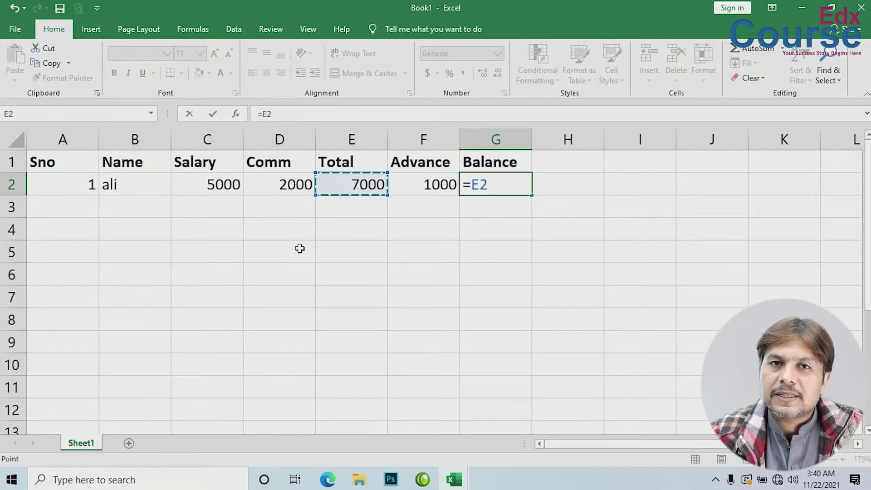
text(-)
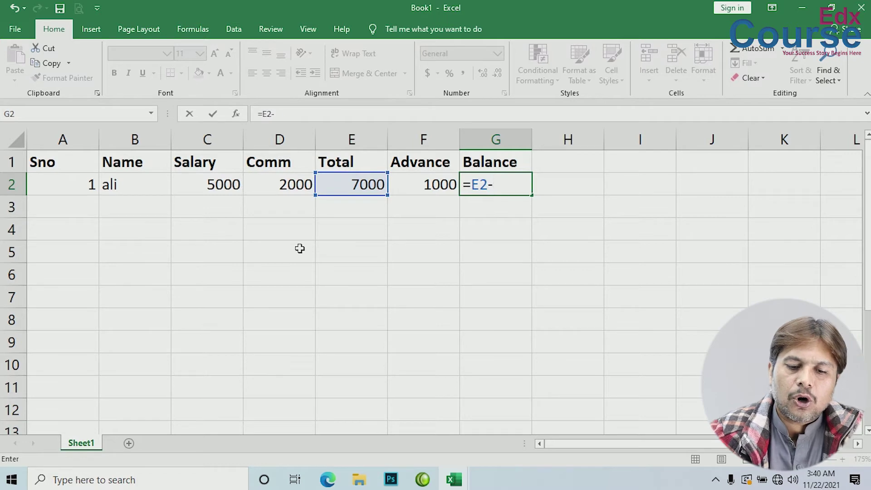
key(Left)
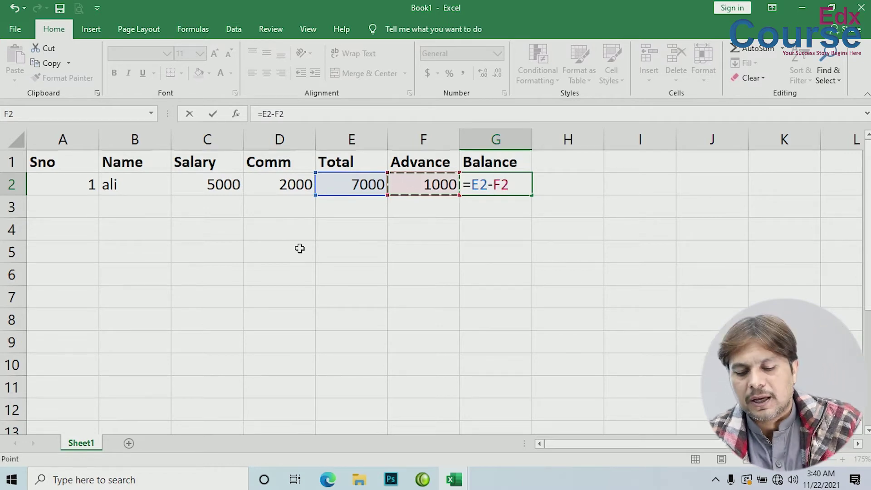
key(Return)
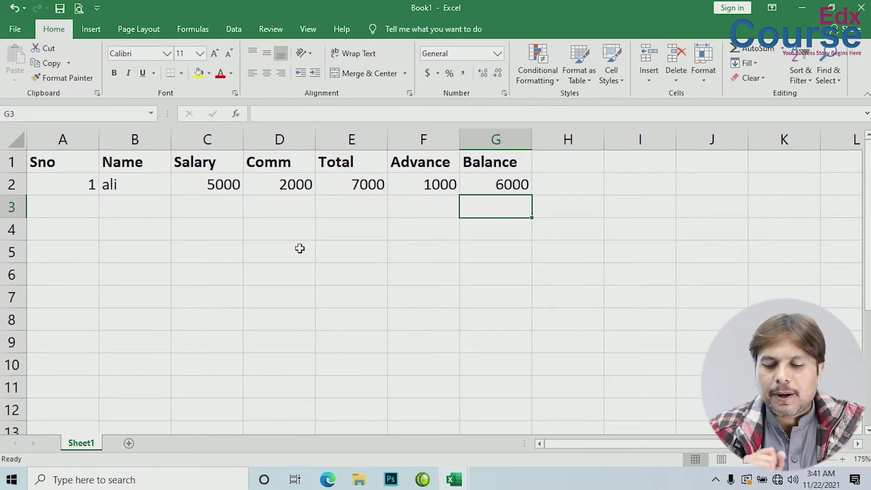
Enter the serial numbers 2 to 7 down the Sno column in cells A3 to A8
click(69, 200)
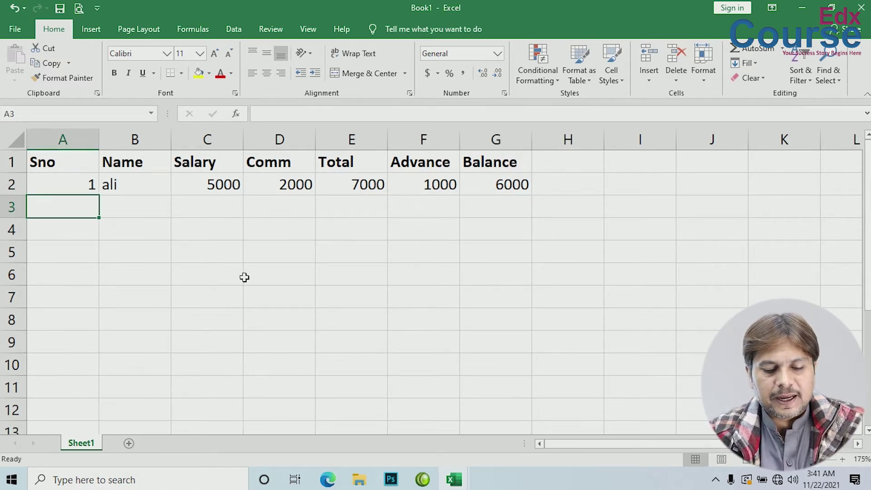
text(2 3 4 5 6 7)
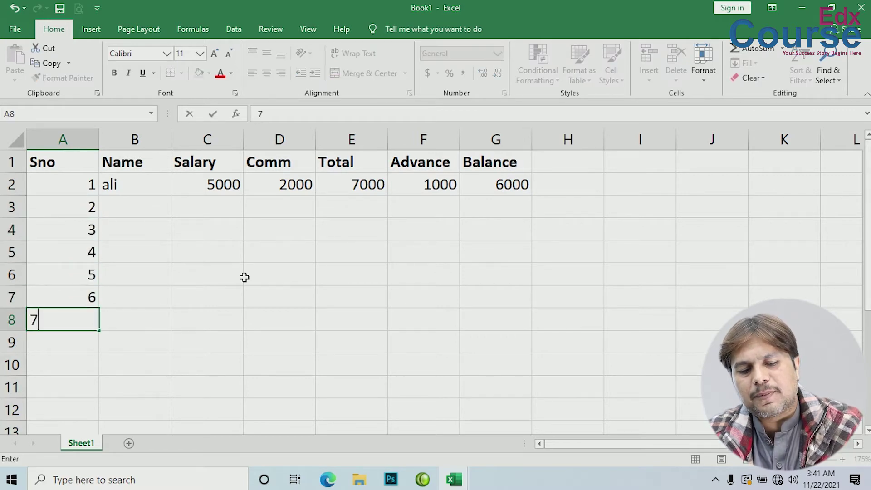
key(Right)
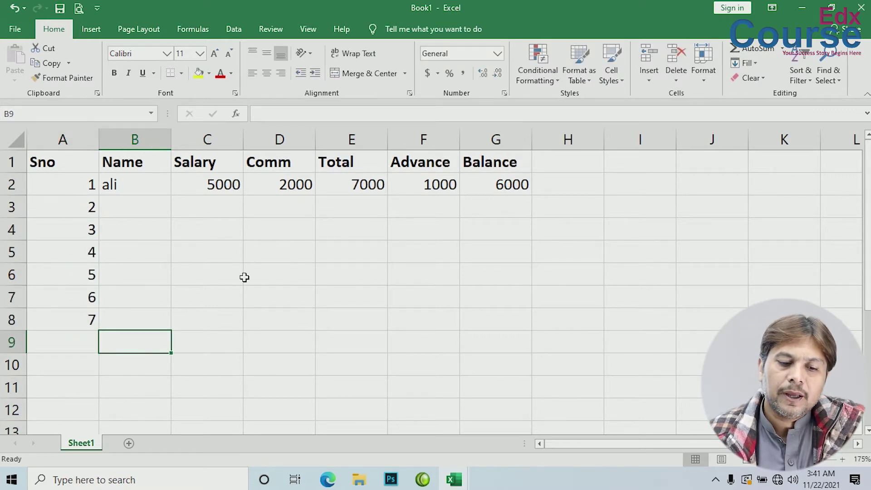
Fill the Total formula from E2 down to E8 and the Balance formula from G2 down to G8
drag(353, 188, 355, 323)
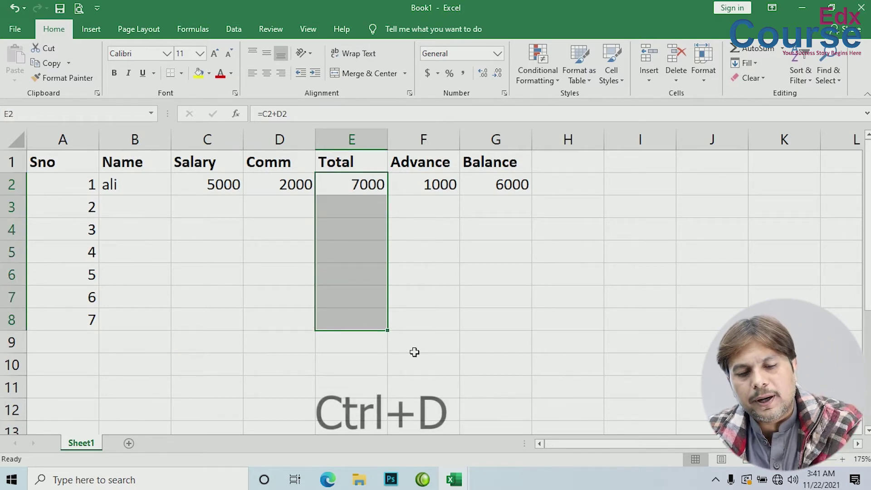
key(ctrl+d)
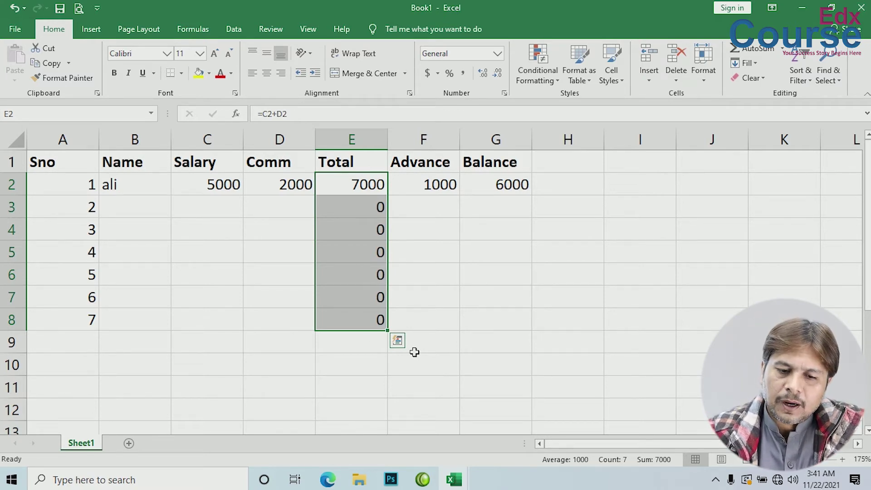
click(499, 184)
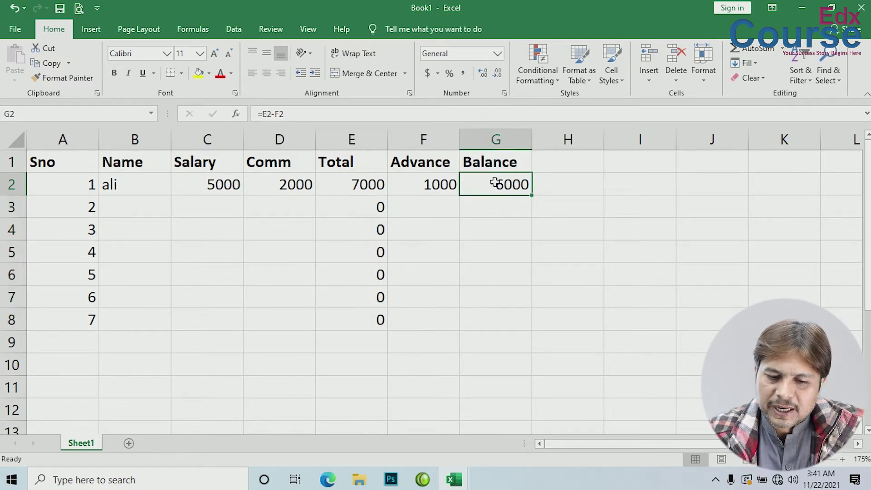
drag(496, 182, 471, 338)
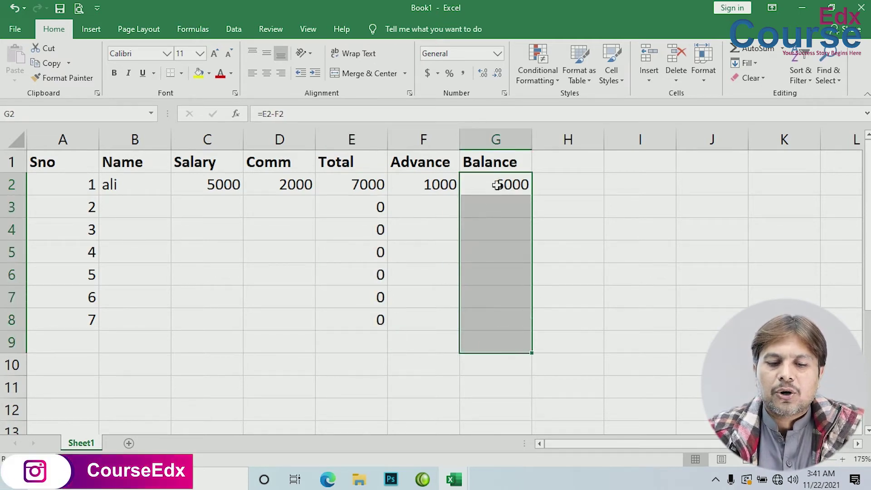
drag(498, 185, 496, 322)
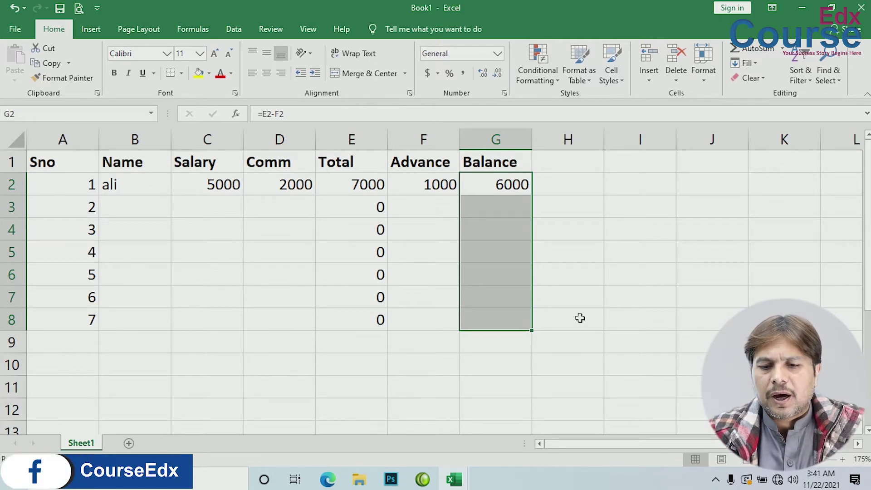
click(754, 63)
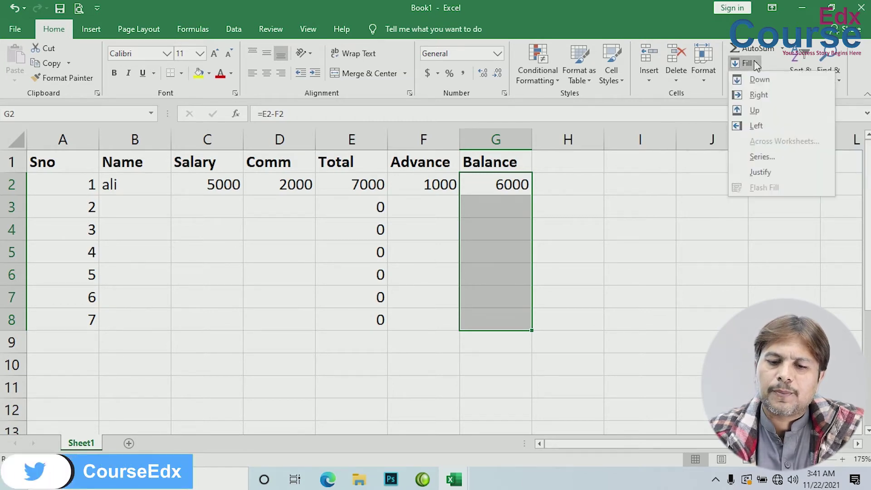
click(779, 78)
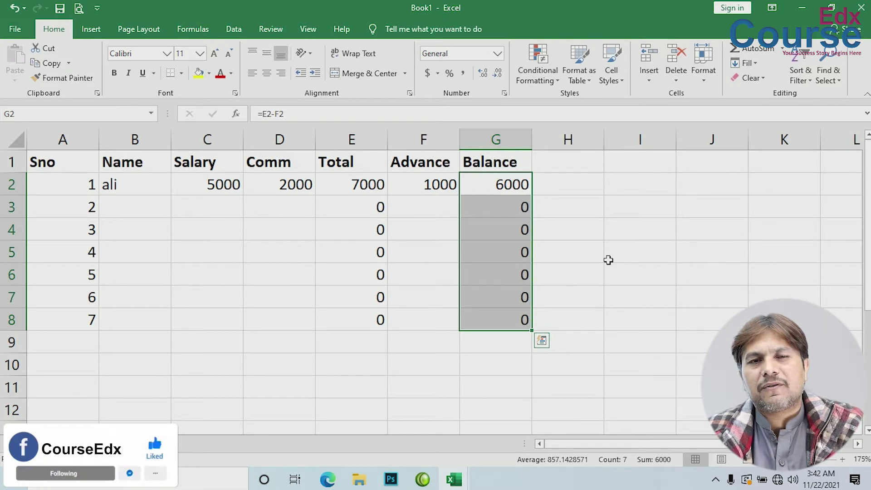
Examine the cell references used by the Total formulas in E2 and E6
click(366, 182)
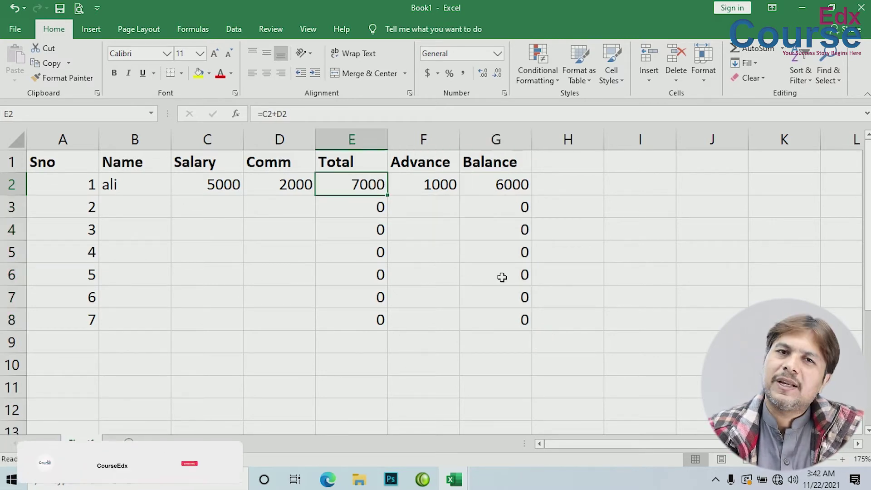
double_click(363, 185)
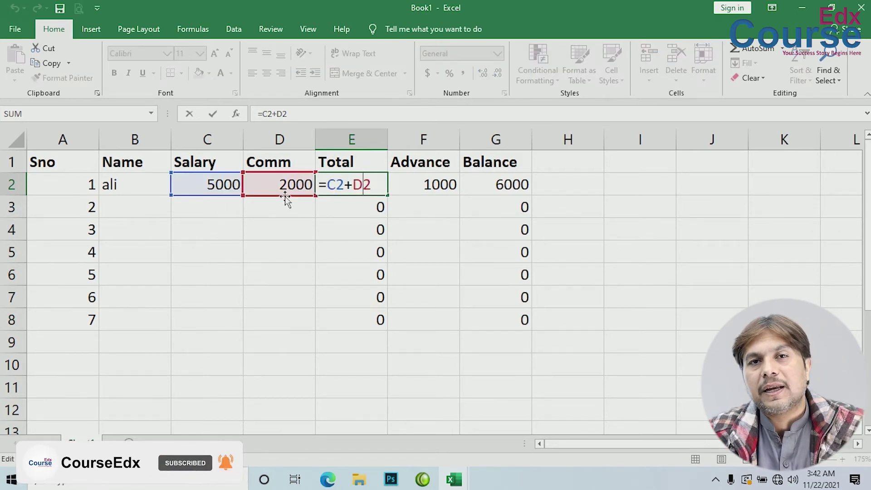
scroll(285, 196, down, 1)
key(Return)
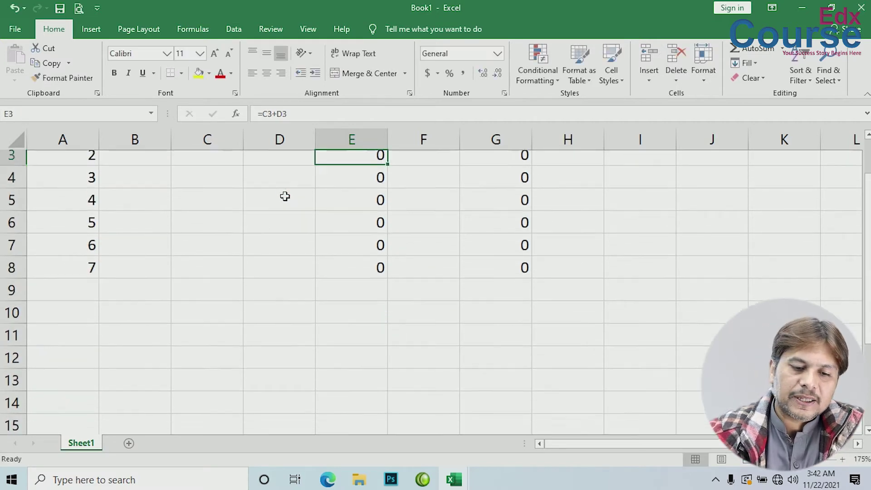
scroll(309, 204, up, 1)
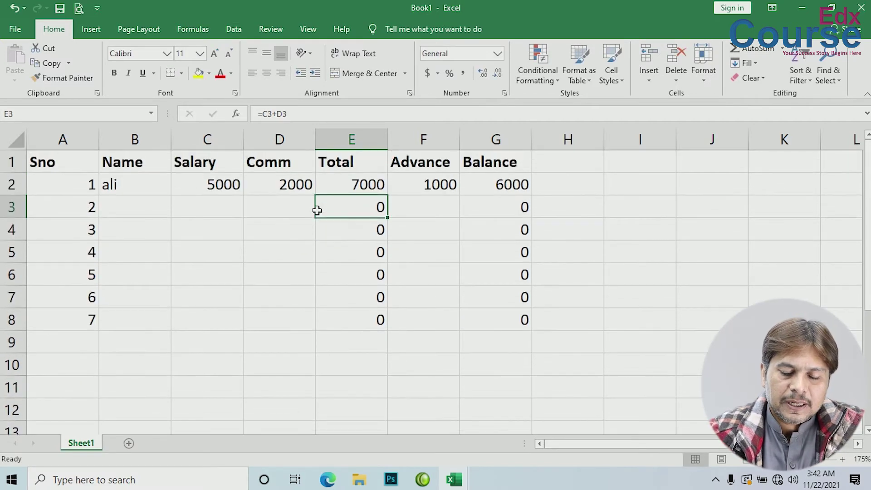
click(370, 277)
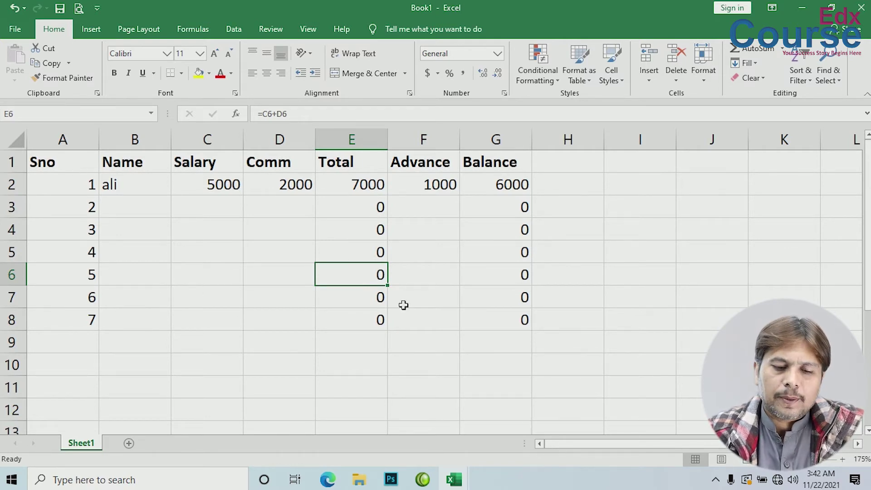
double_click(362, 276)
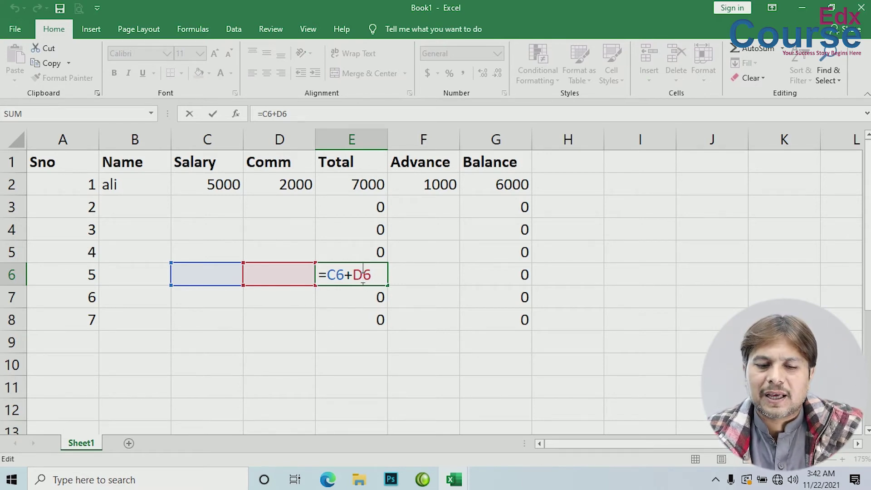
key(Return)
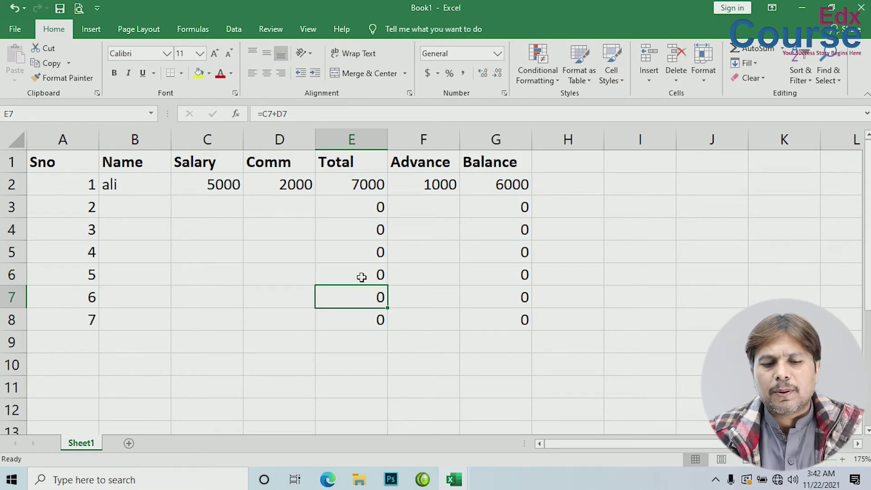
Enter the remaining six employees' names down the Name column in cells B3 to B8
key(Left)
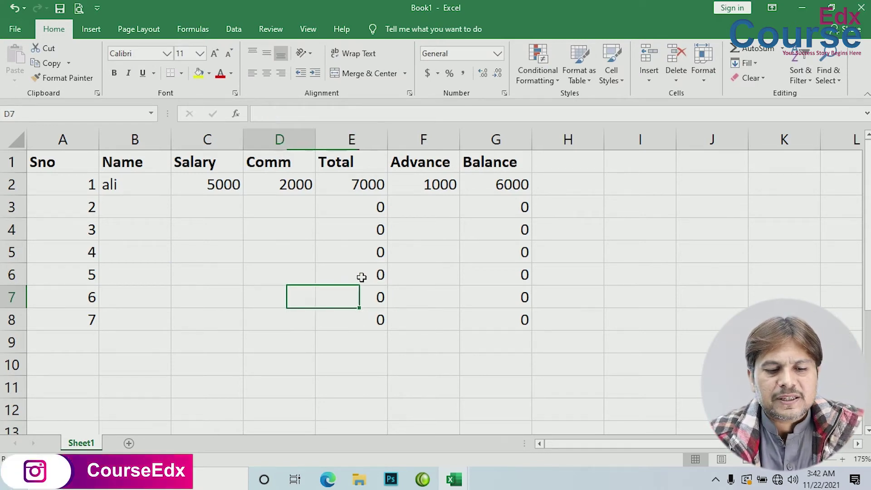
key(Up)
key(Up)
key(Up)
key(Up)
key(Left)
key(Left)
key(Left)
key(Right)
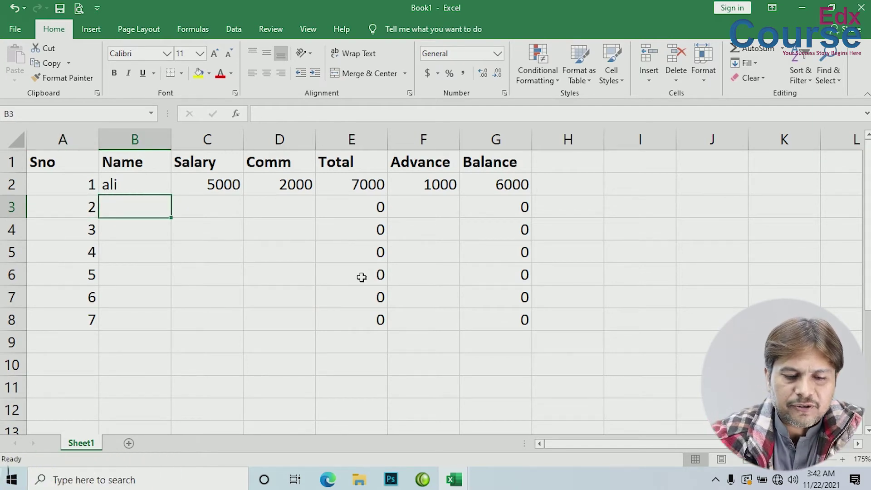
text(khan)
key(Return)
text(waji)
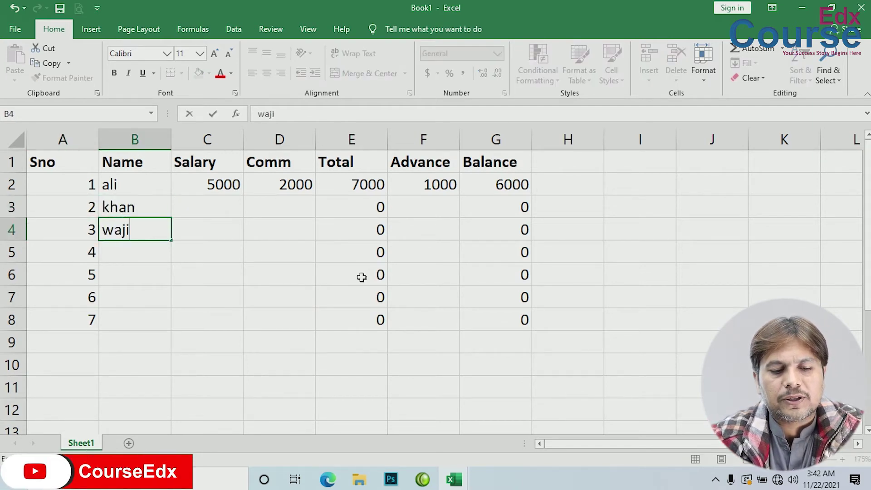
text(d)
key(Return)
text(kahisf)
key(Return)
text(salee)
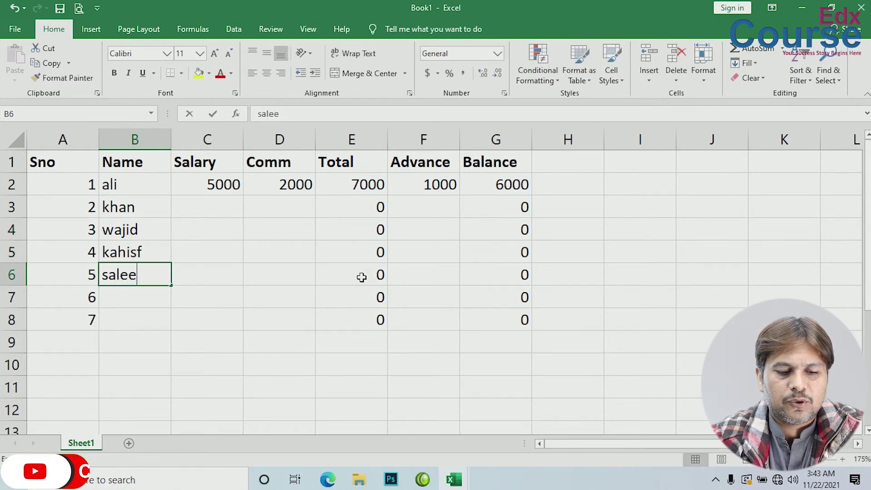
text(m)
key(Return)
text(an)
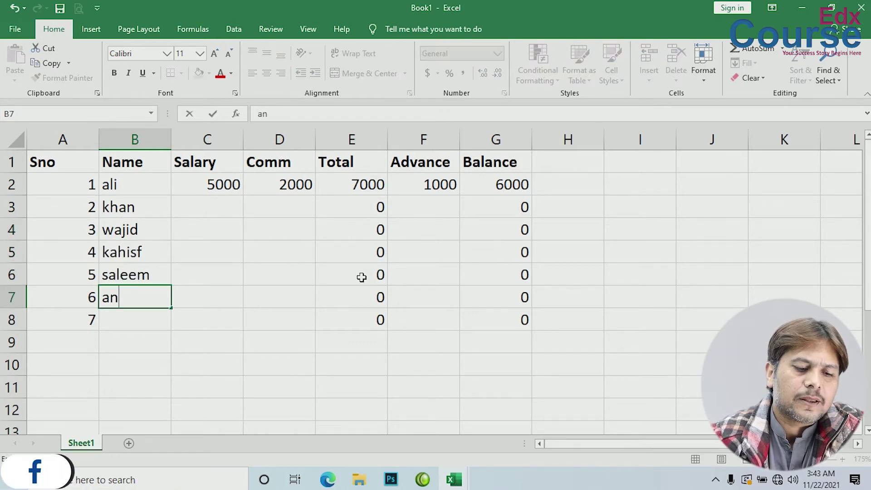
key(BackSpace)
text(dnan)
key(Return)
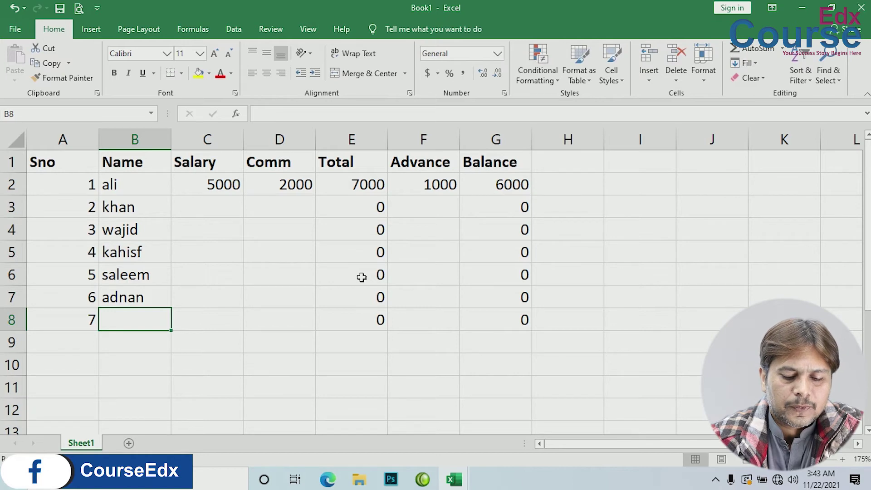
text(imran)
Fill in row 3 with a salary of 3000, a commission of 3000 and an advance of 2000
key(Right)
key(ctrl+Up)
key(Down)
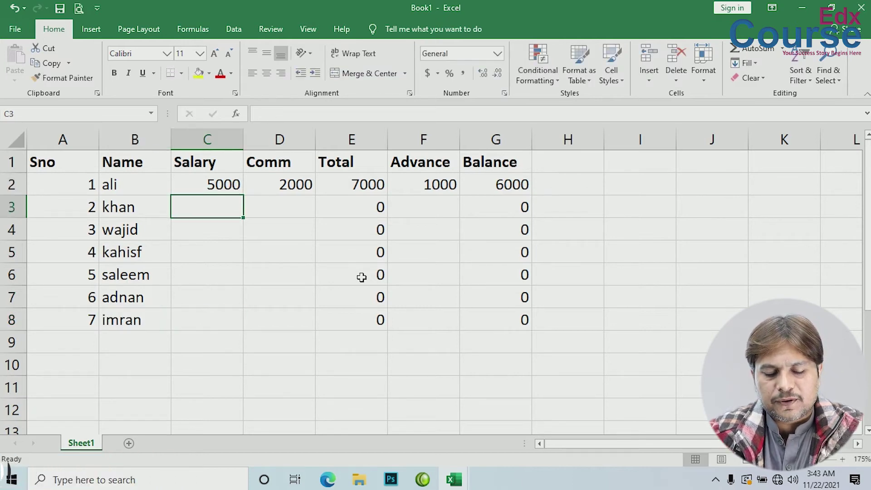
text(3000)
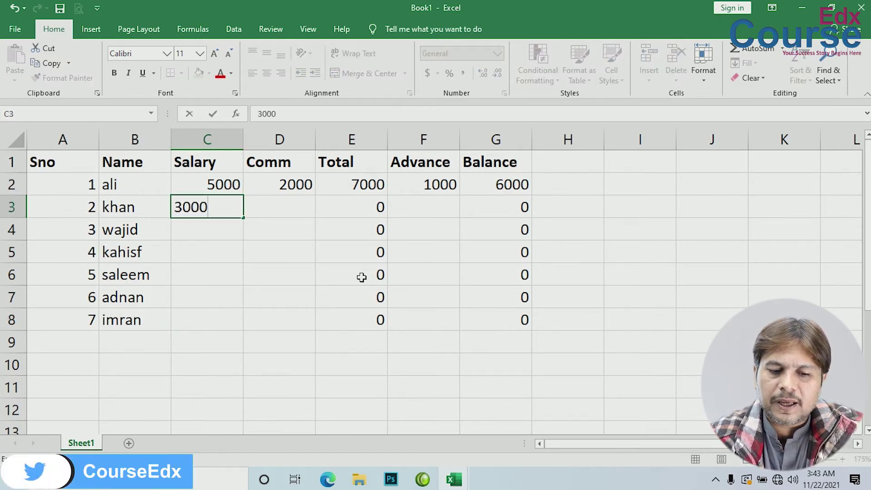
key(Right)
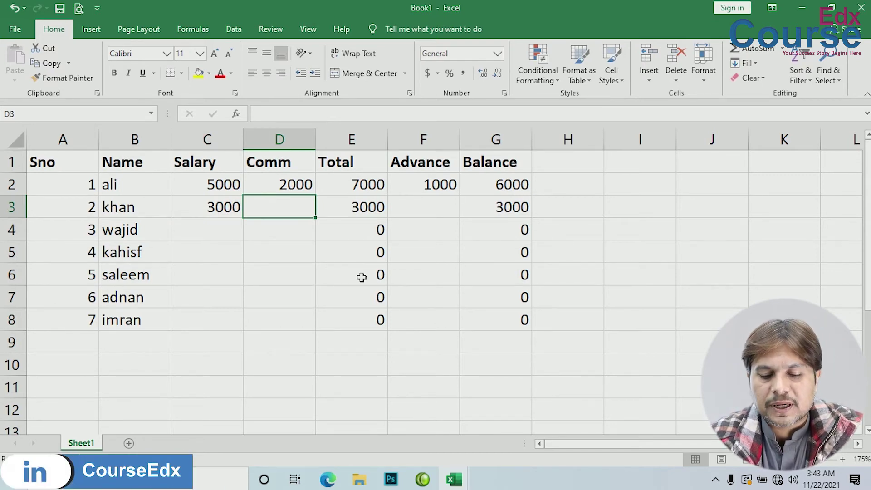
text(3000)
key(Right)
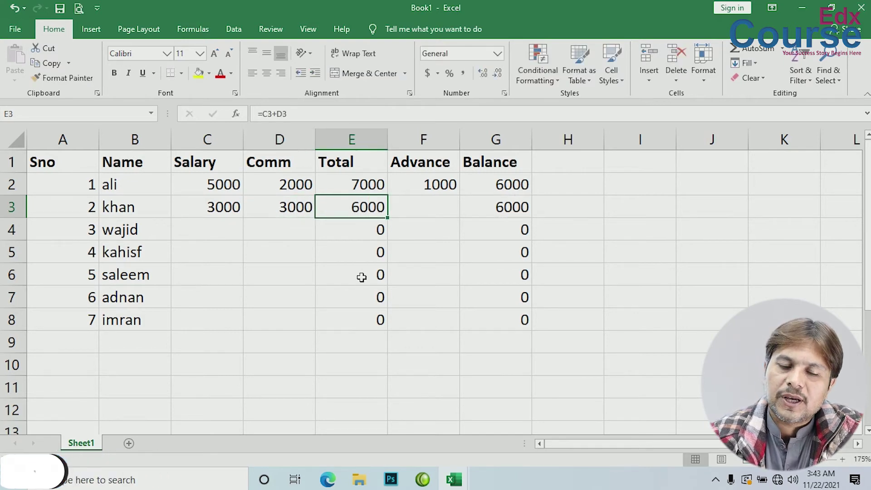
key(Right)
text(20)
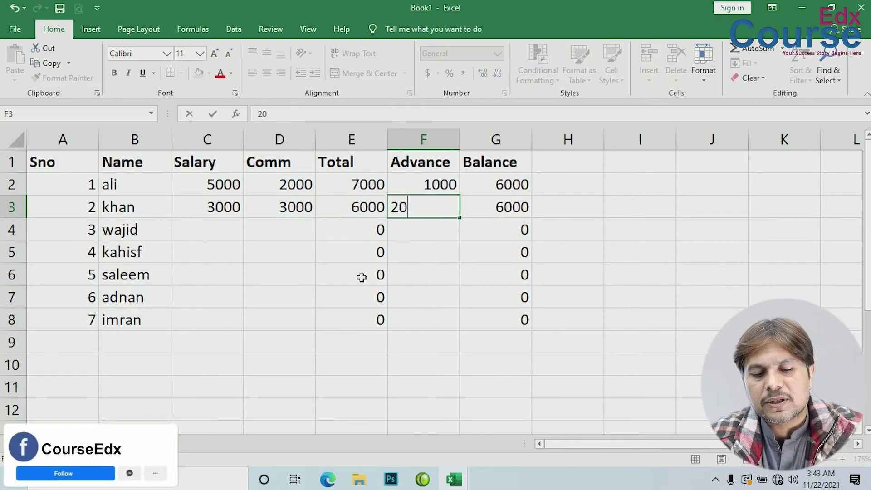
text(00)
key(Return)
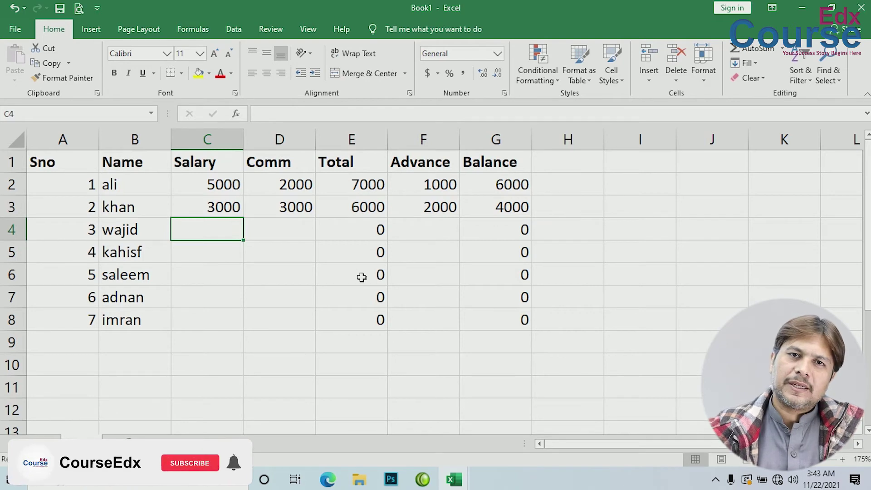
Enter the salaries 3000, 4000, 5000, 3000 and 2000 down cells C4 to C8
text(3000)
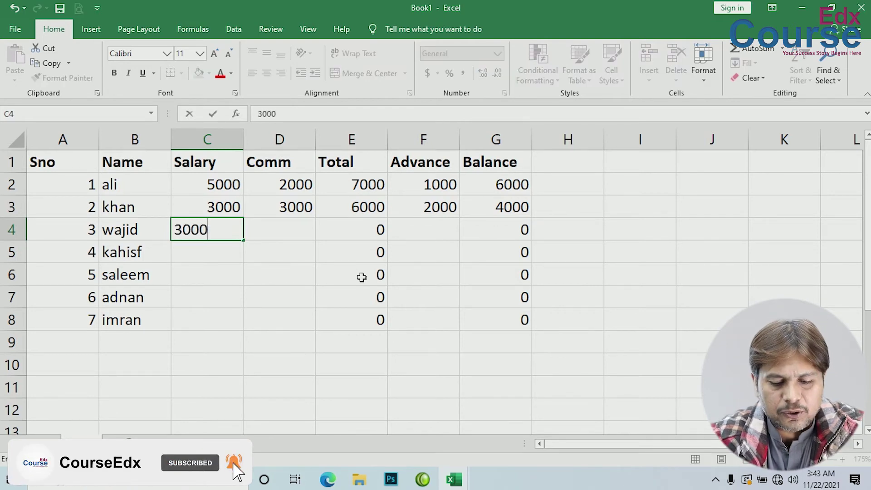
key(Return)
text(4000)
key(Return)
text(5000)
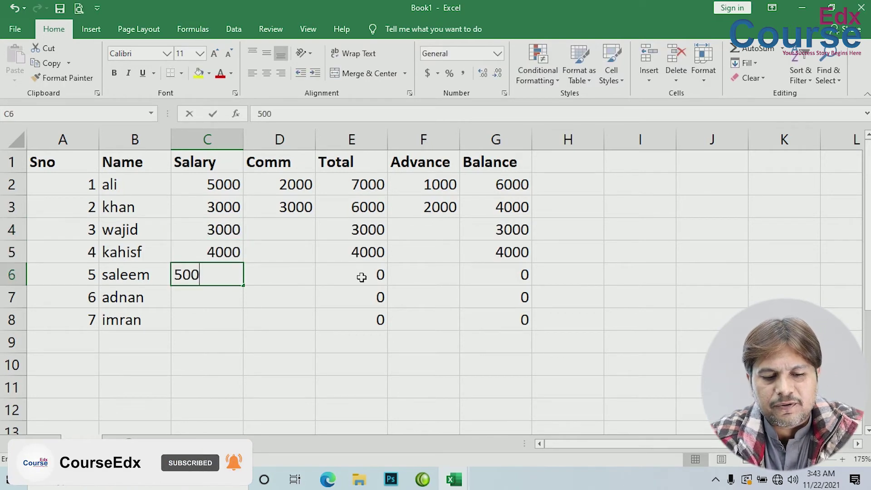
key(Return)
text(3000)
key(Return)
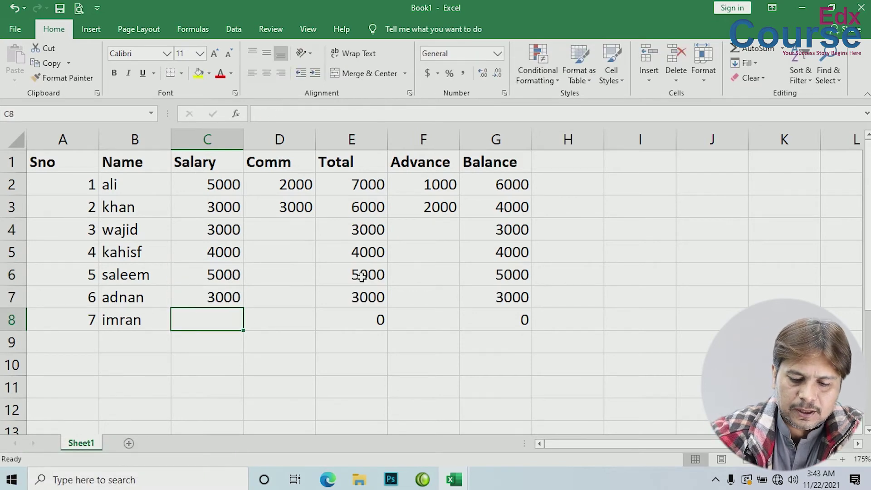
text(2000)
Enter the commissions 1000, 1200, 1400, 1200 and 1300 down cells D4 to D8
key(Right)
key(Up)
key(Up)
key(Up)
key(Up)
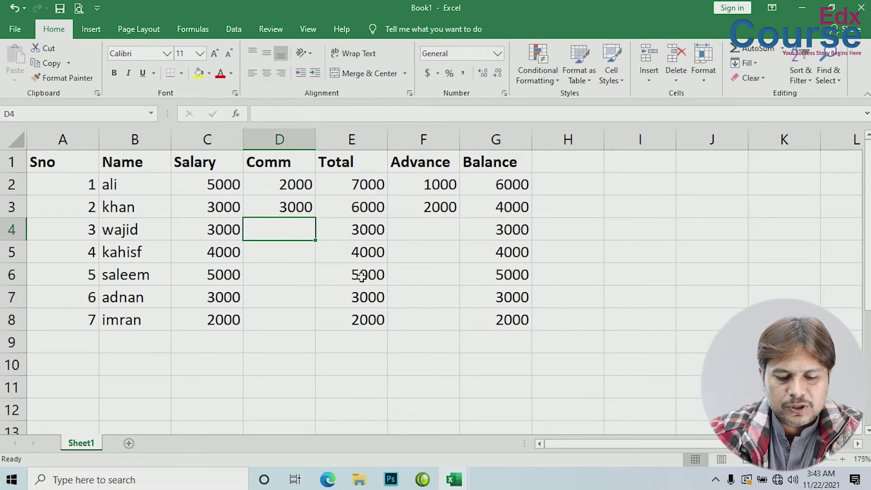
text(1000)
key(Return)
text(120)
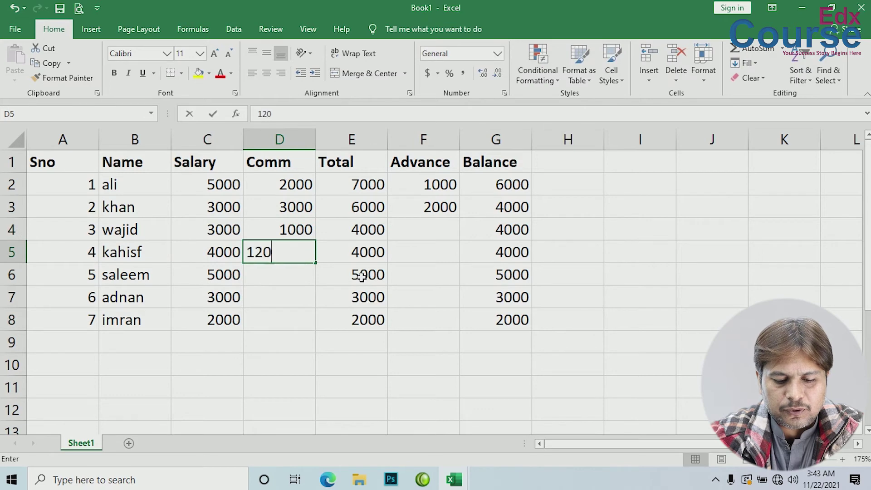
text(0)
key(Return)
text(1400)
key(Return)
text(1200)
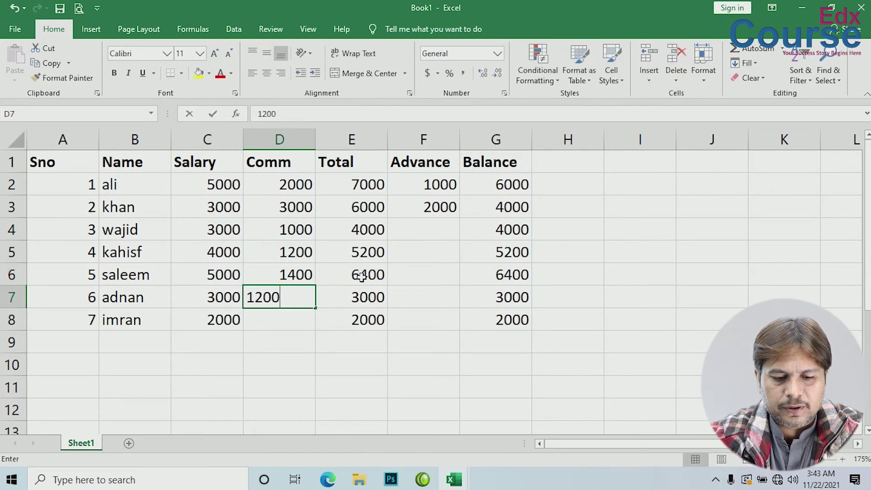
key(Return)
text(1300)
Enter an advance of 0 in cells F4 and F5
key(Right)
key(ctrl+Up)
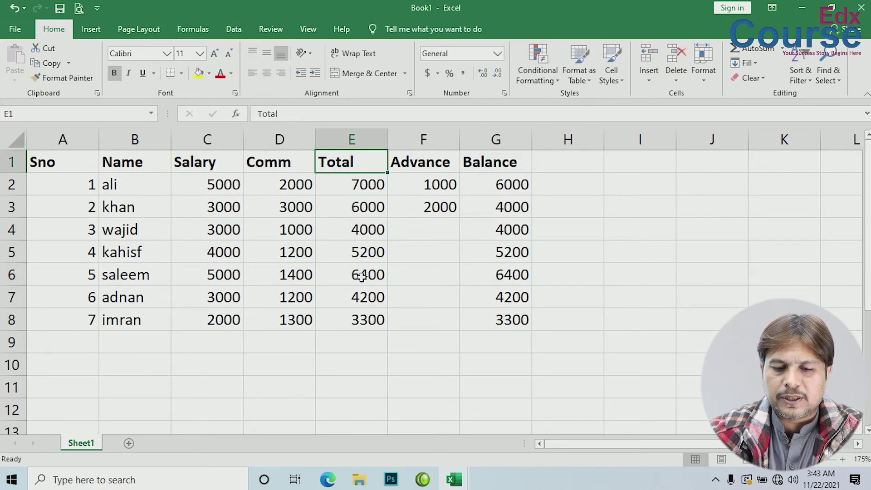
key(Right)
key(Down)
key(Down)
key(Down)
text(0)
key(Return)
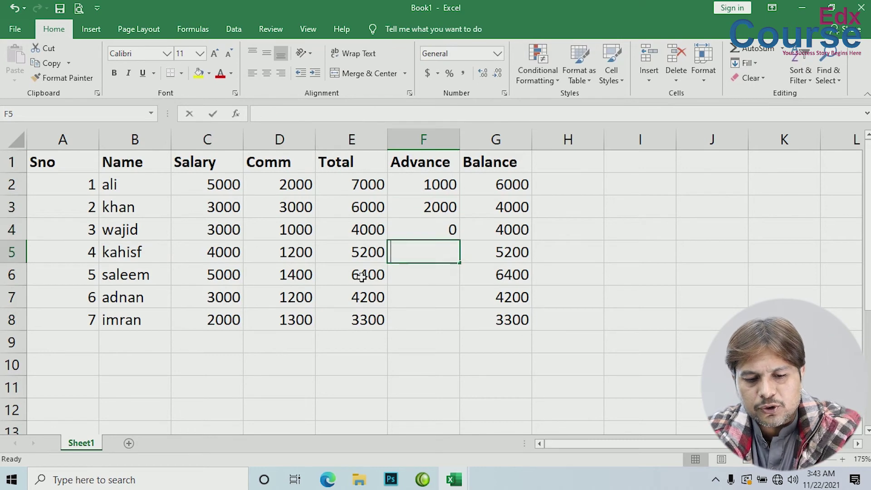
text(0)
key(Return)
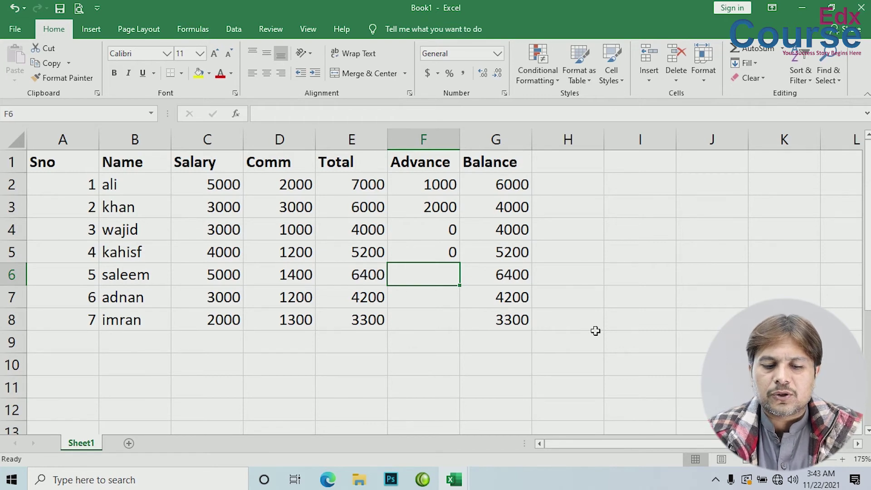
Enter the advances 7500, 200 and 300 down cells F6 to F8
text(7500)
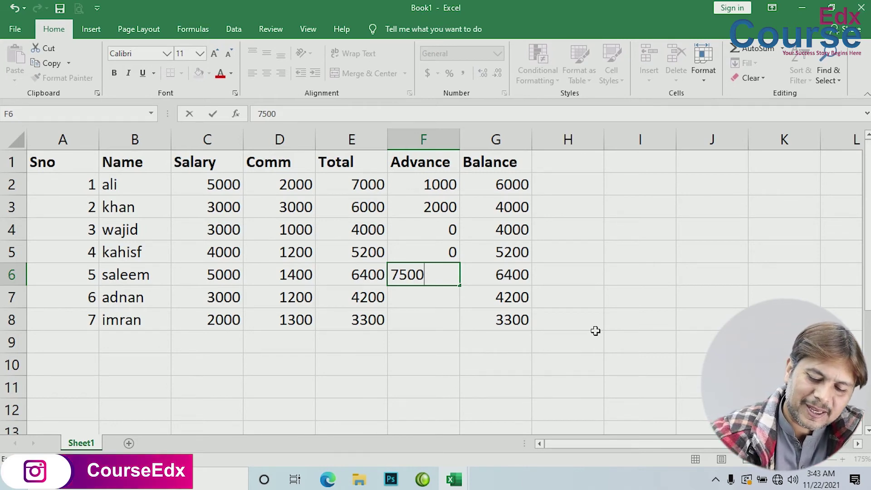
key(Return)
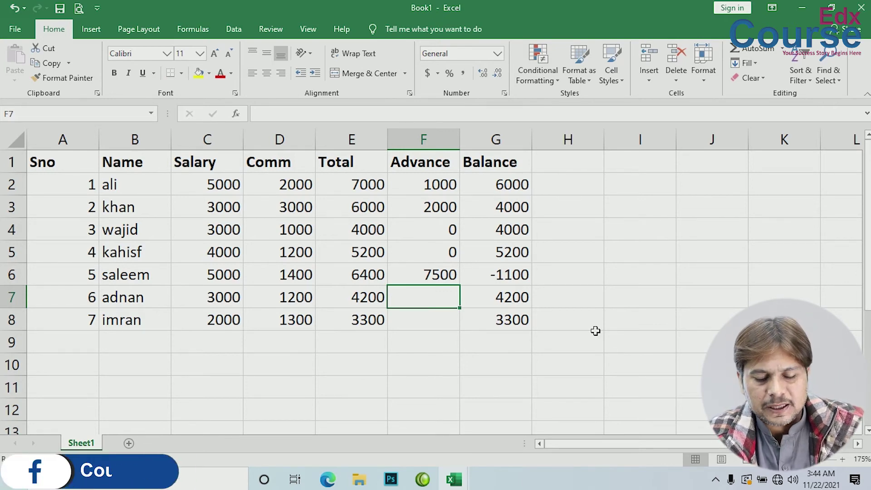
text(200)
key(Return)
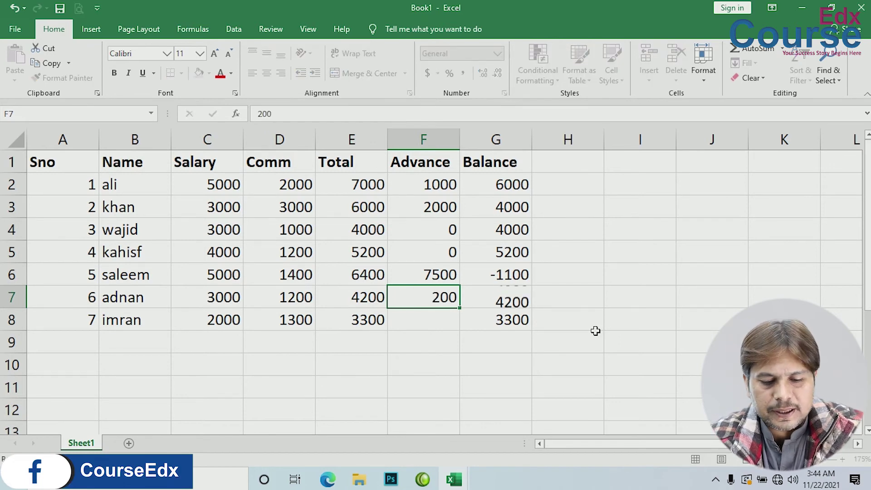
text(300)
key(Return)
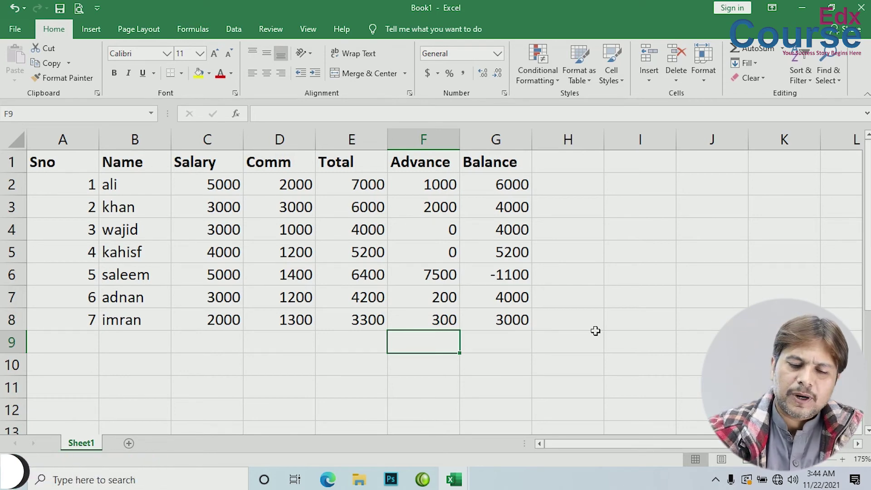
Check the salary sheet in the print preview, enlarging the page, and return to the worksheet
click(283, 209)
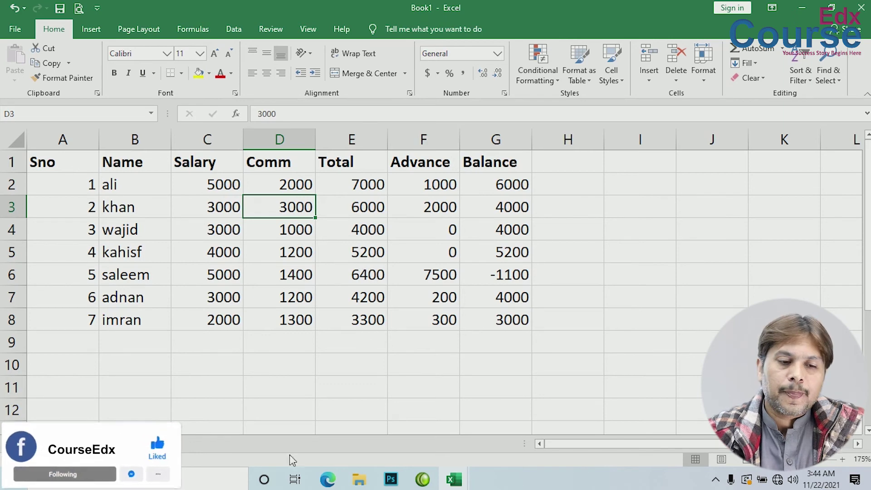
click(98, 10)
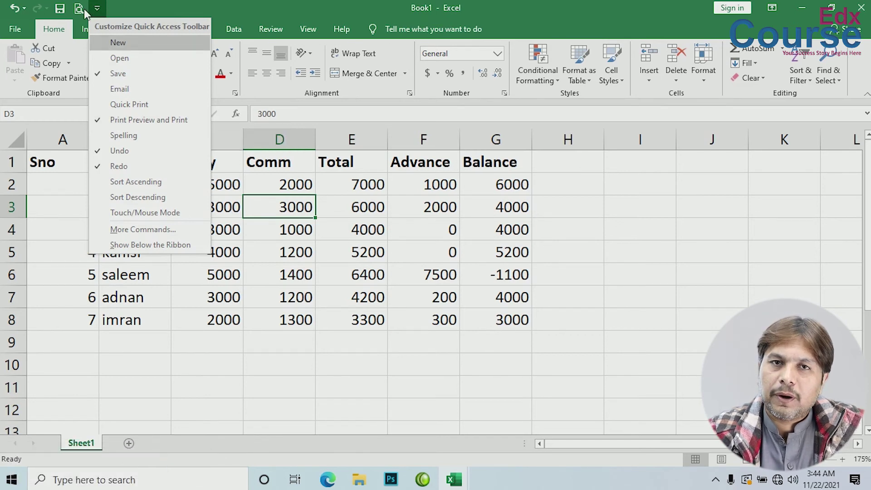
click(211, 1)
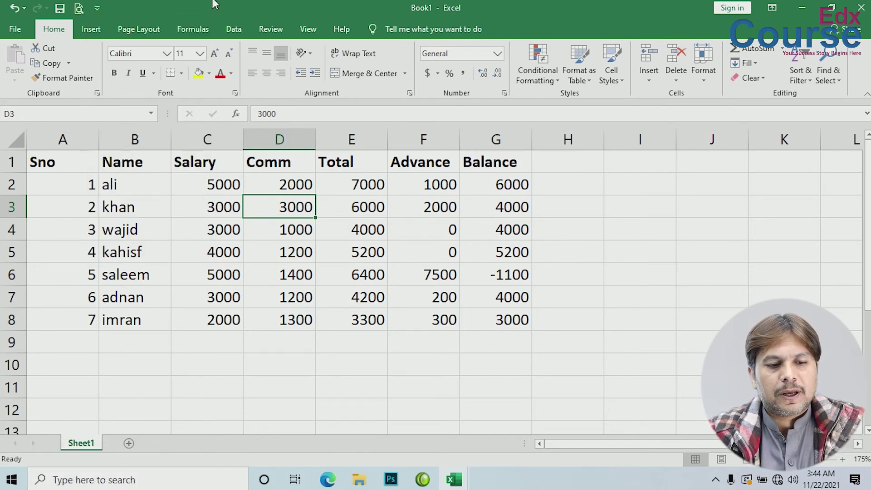
click(80, 9)
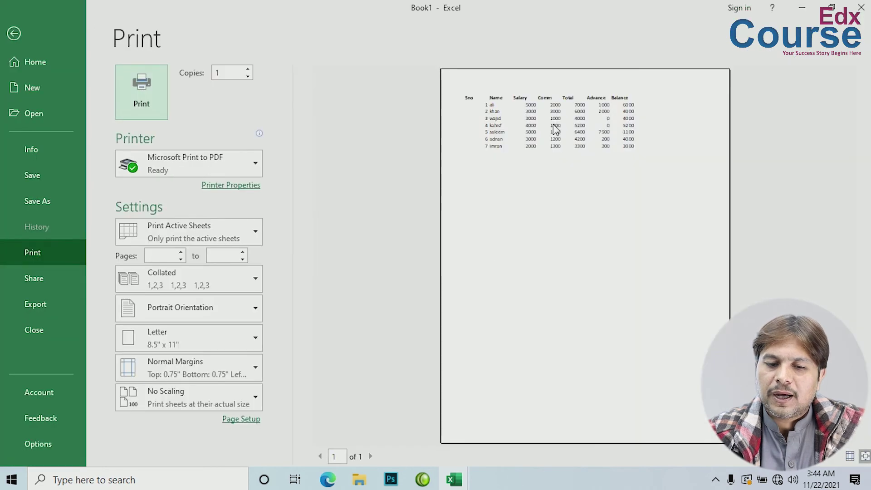
click(556, 129)
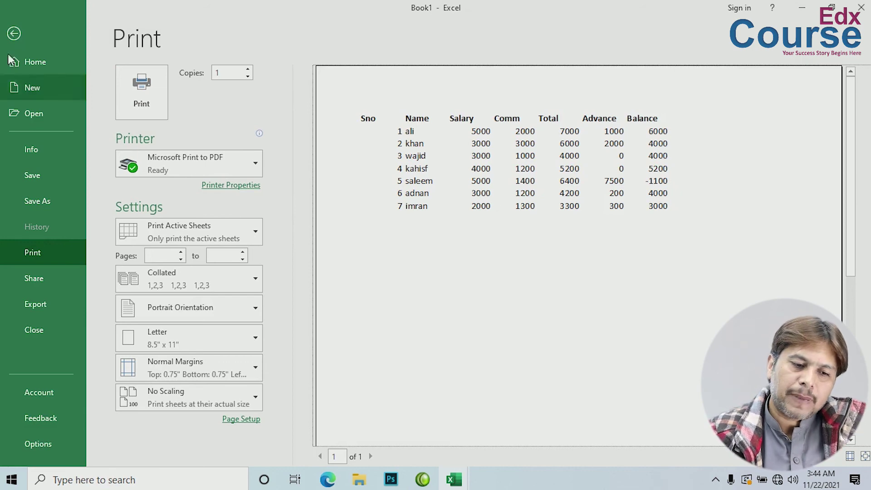
click(14, 34)
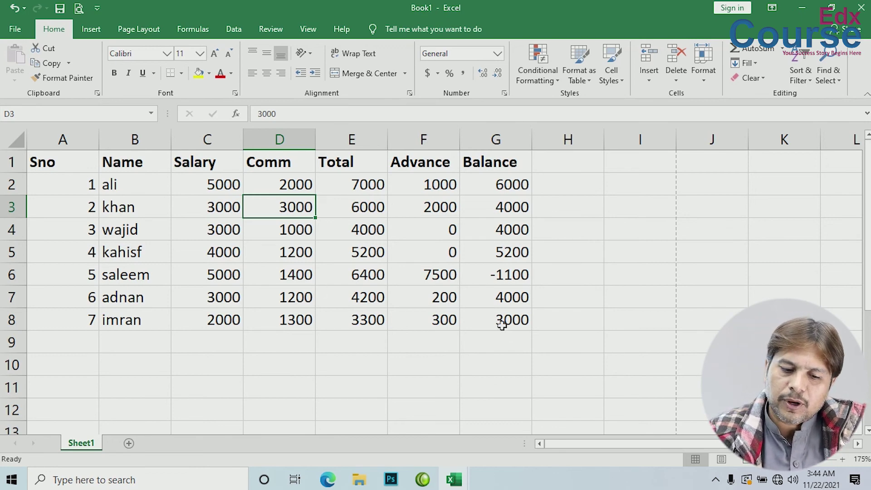
Apply All Borders to the whole salary table, cells A1 to G8
drag(502, 324, 43, 163)
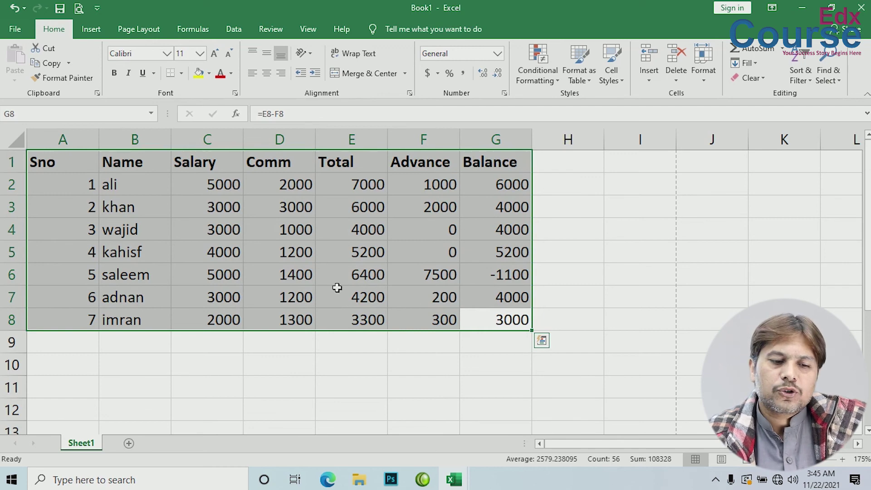
click(181, 74)
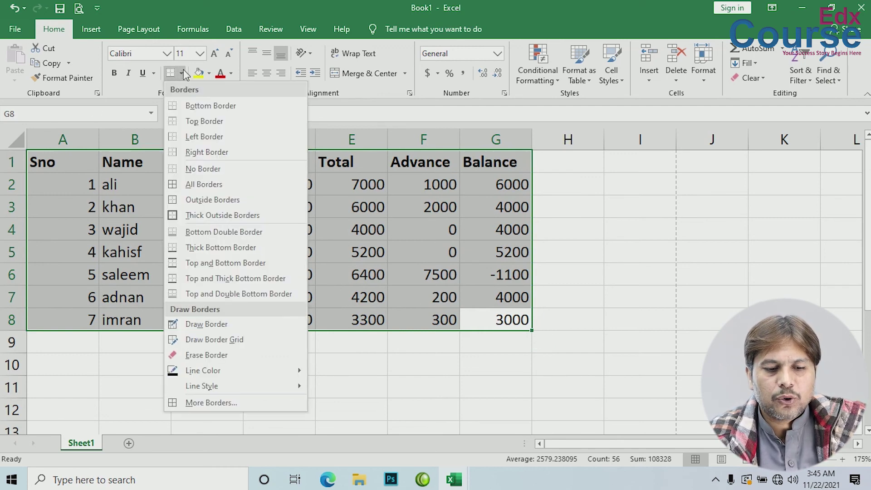
click(228, 187)
click(296, 227)
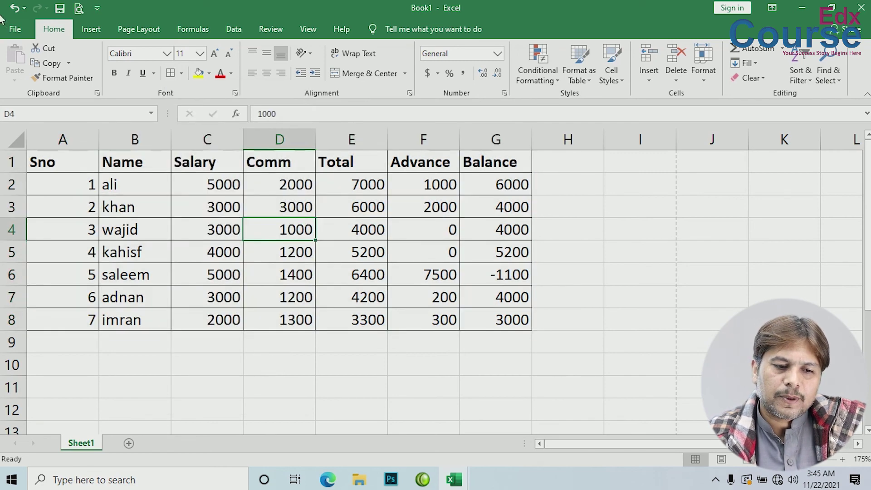
Check the table's borders in the print preview and return to the worksheet
click(79, 8)
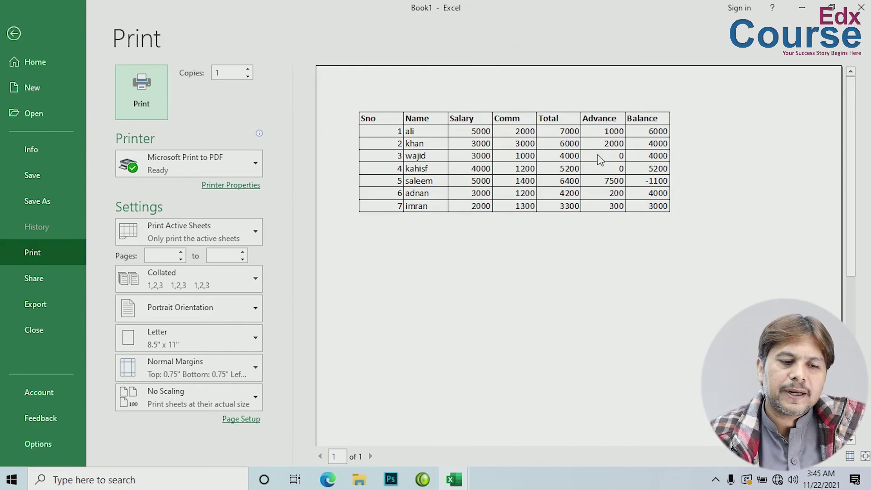
click(14, 33)
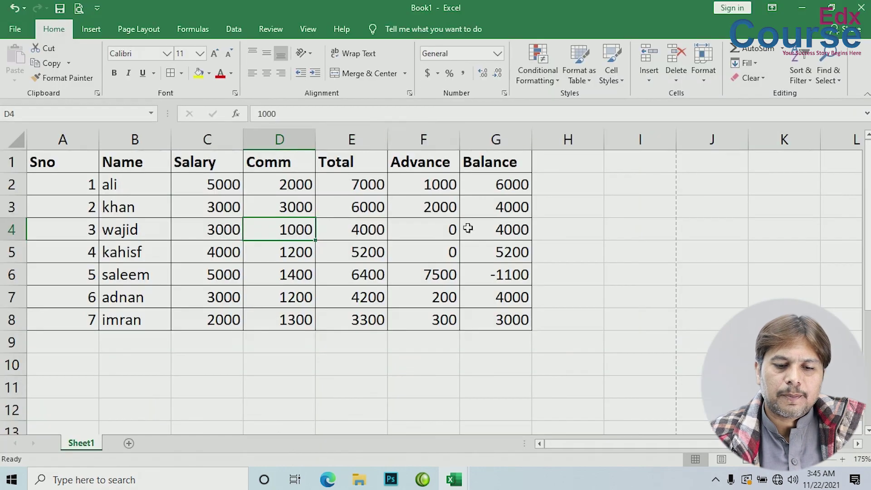
click(650, 259)
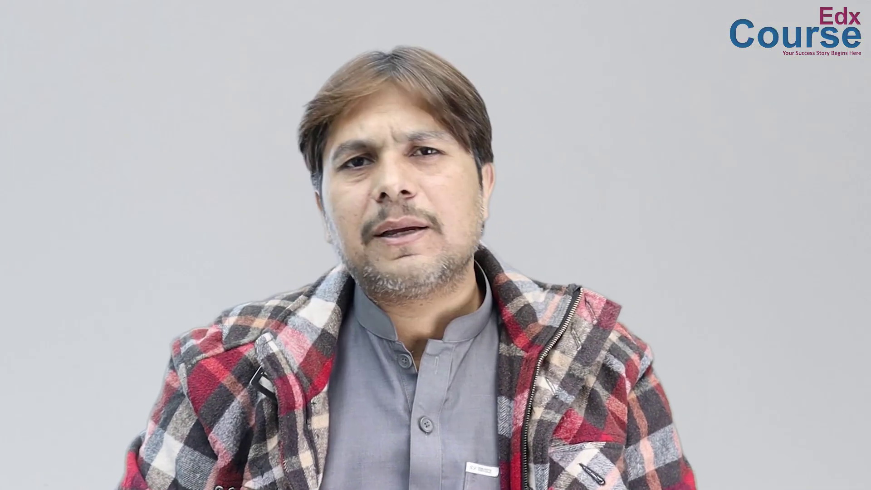